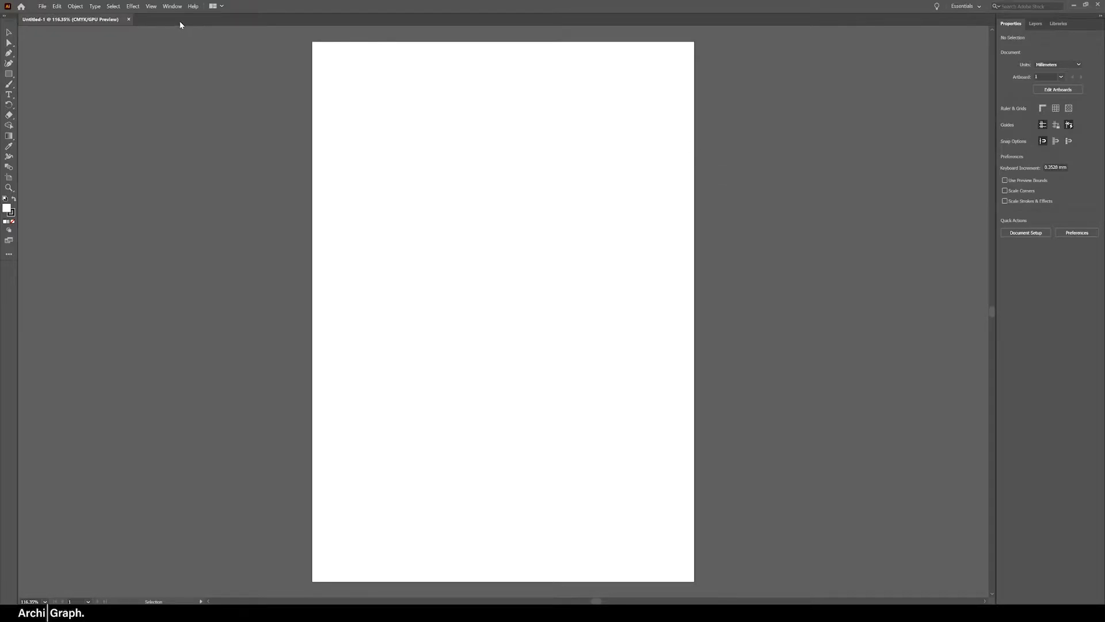
Switch the workspace to Essentials Classic
left_click(172, 6)
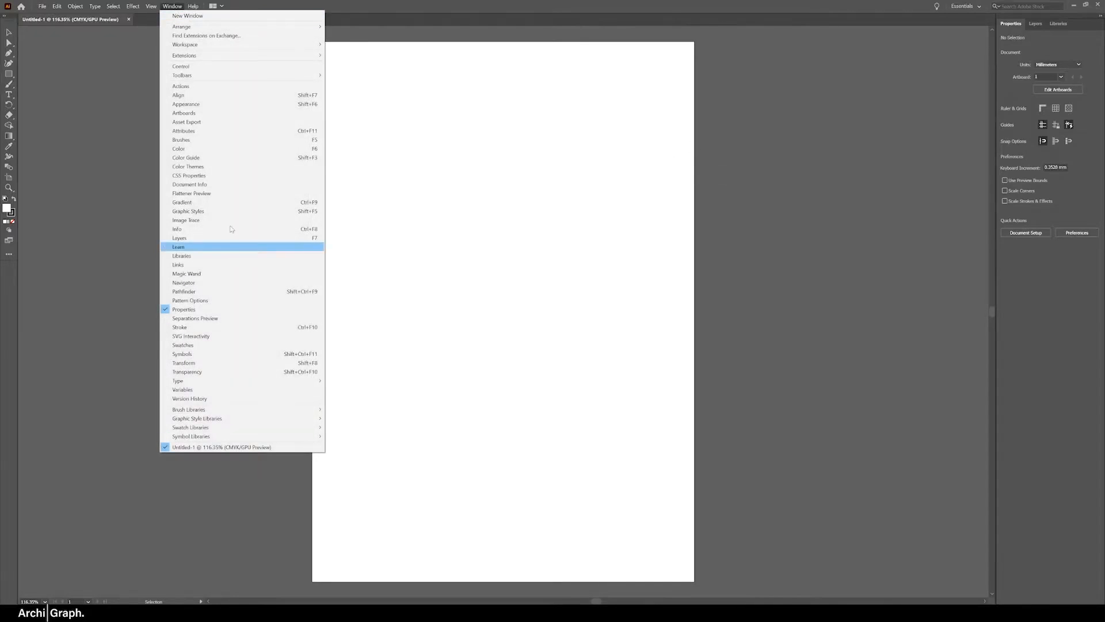
mouse_move(259, 44)
left_click(368, 62)
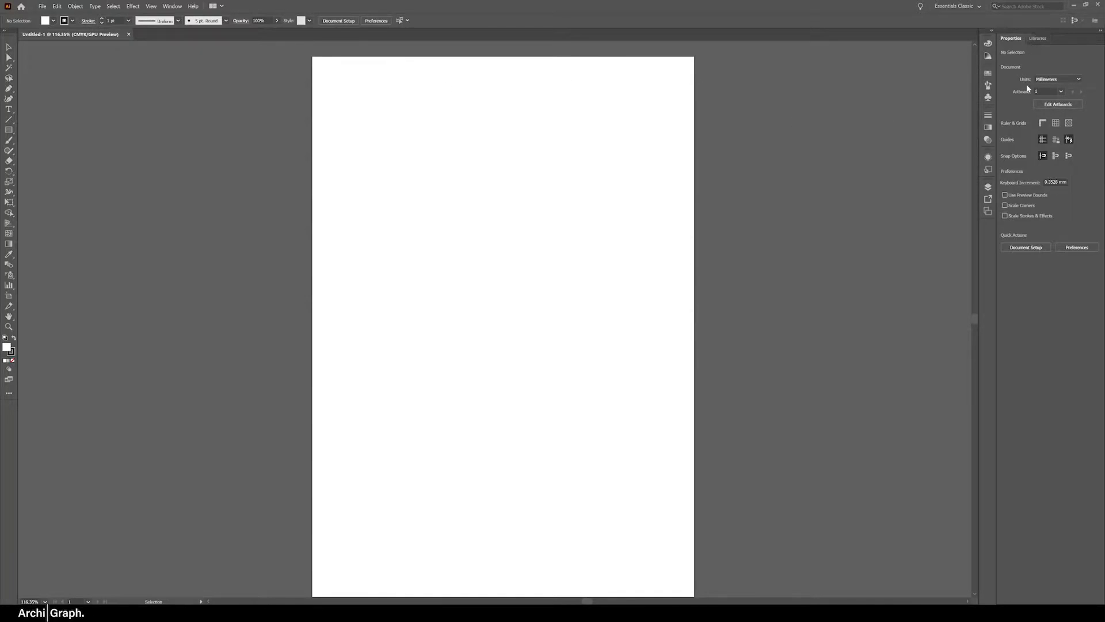
Dock the Layers panel group above Properties in the main panel column and make it taller
left_click(989, 187)
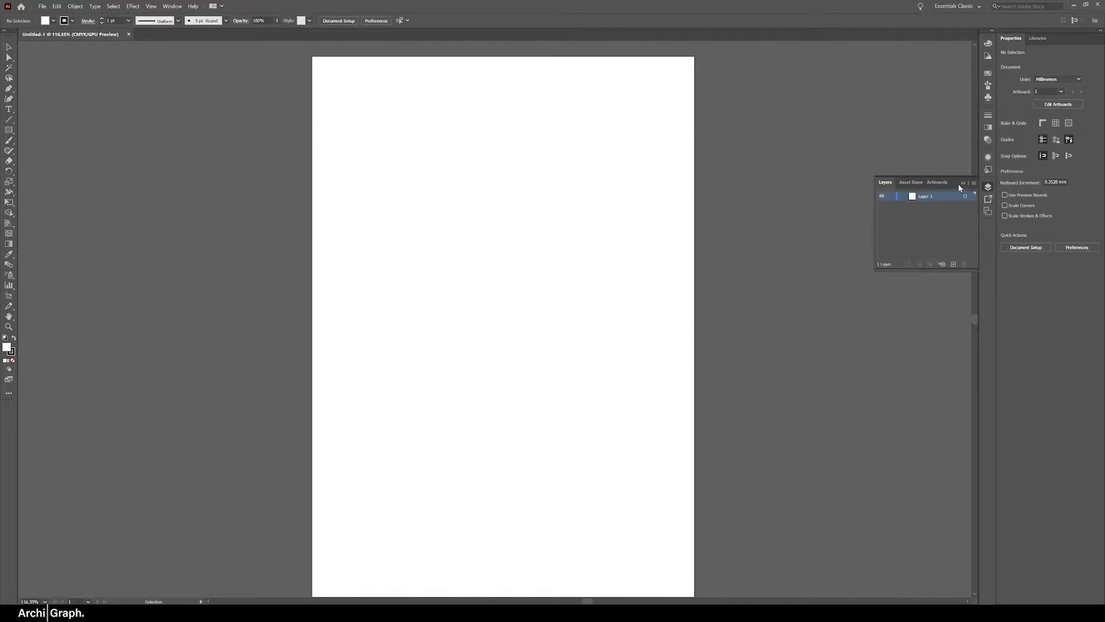
left_click_drag(951, 181, 1029, 30)
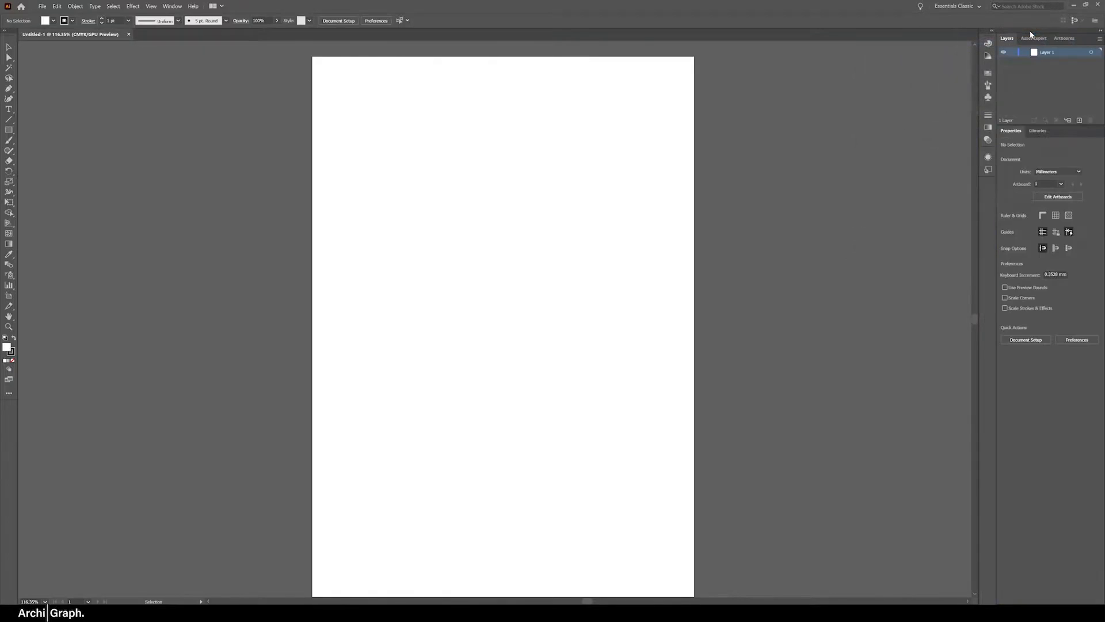
left_click_drag(1033, 125, 1031, 164)
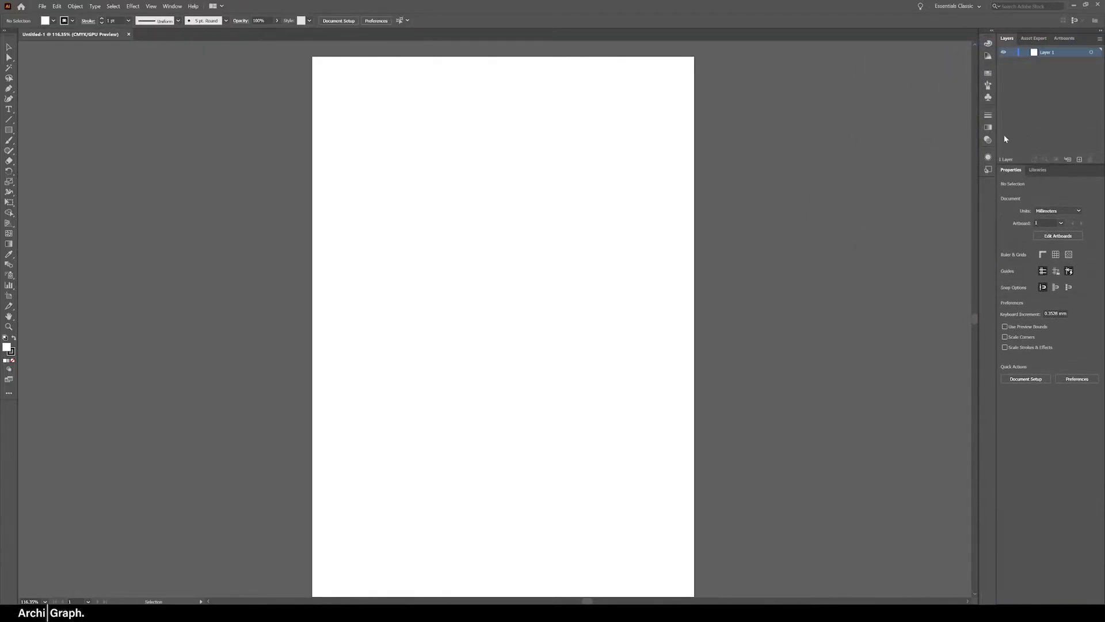
Show the full options of the Stroke panel and dock its group with Gradient and Transparency directly below Layers
left_click(989, 118)
left_click_drag(954, 112, 858, 126)
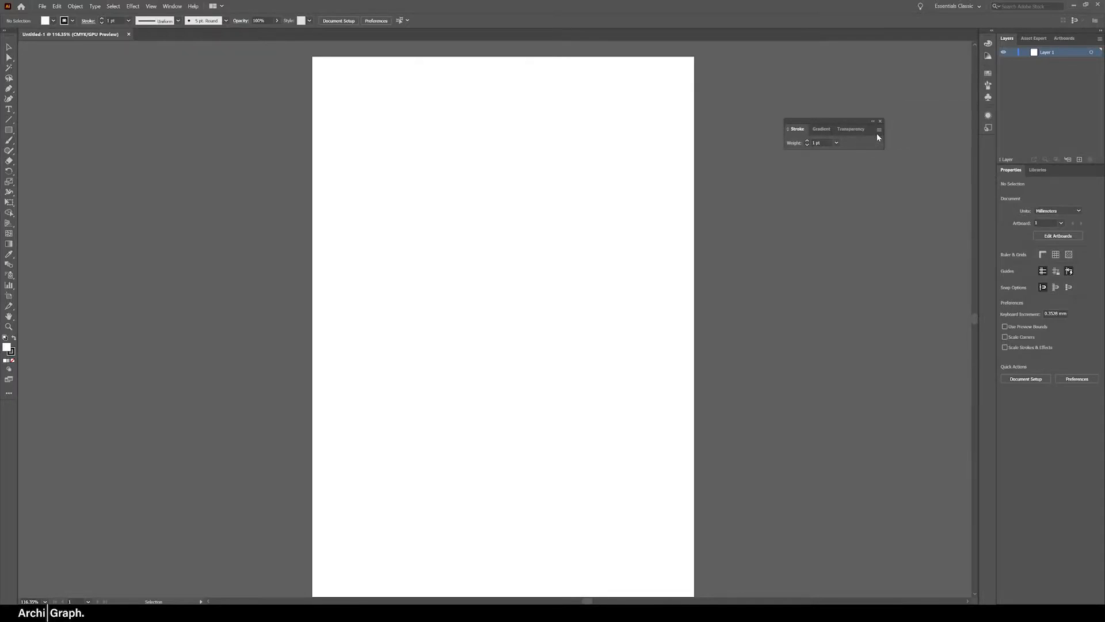
left_click(879, 130)
left_click(895, 133)
mouse_move(868, 122)
left_mouse_down()
mouse_move(929, 113)
mouse_move(1071, 142)
mouse_move(1030, 202)
left_mouse_up()
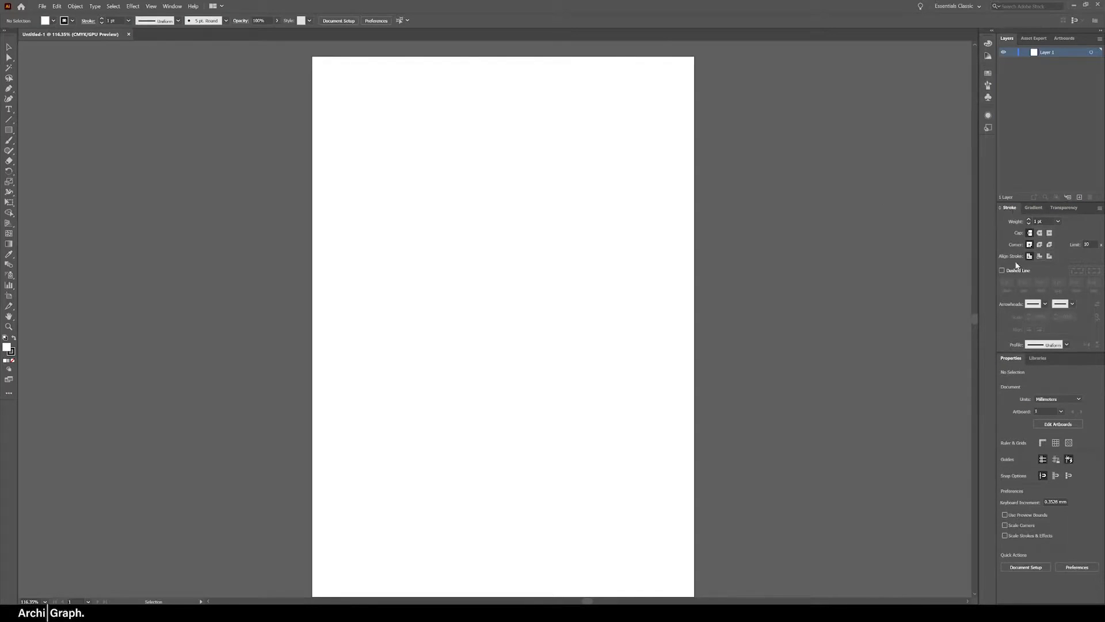
Detach the Properties and Libraries panels from the dock and close both
left_click_drag(1018, 361, 753, 322)
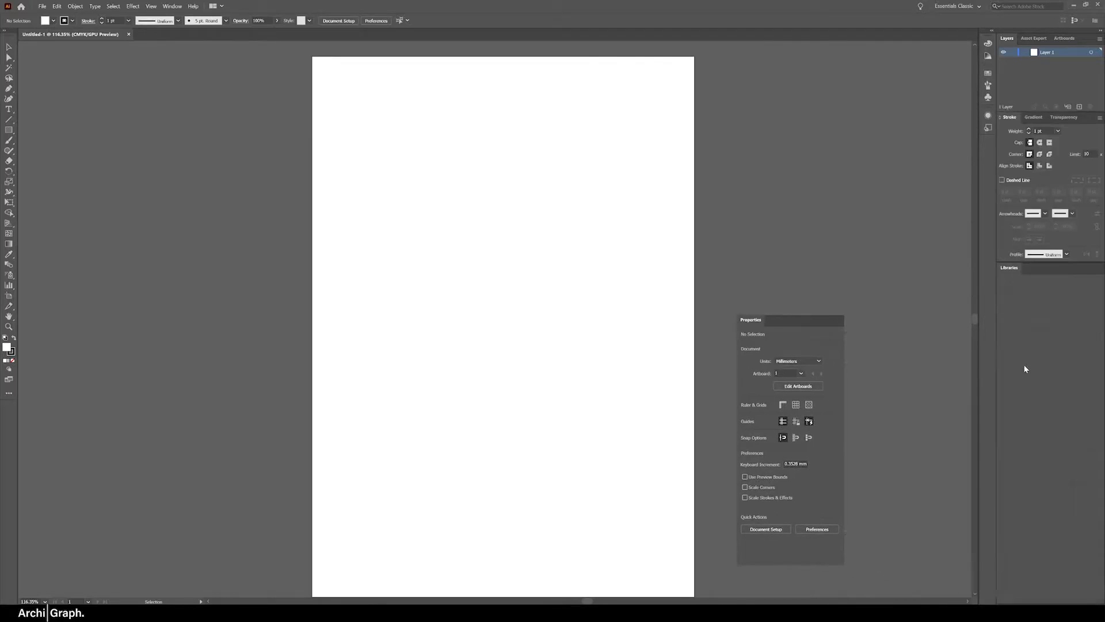
left_click_drag(1011, 270, 747, 253)
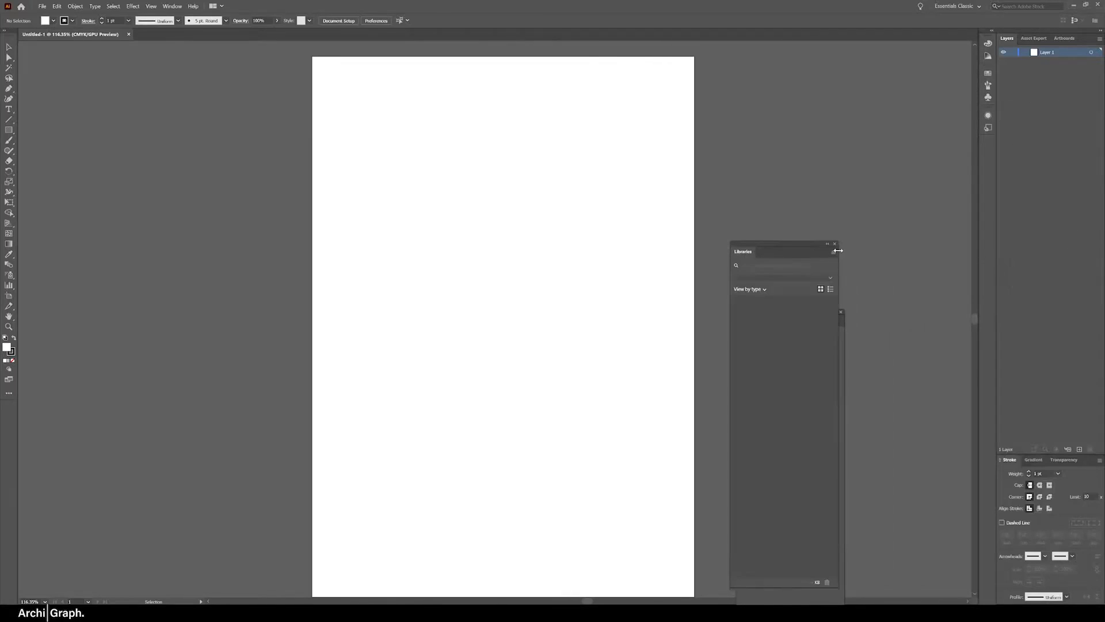
left_click(839, 245)
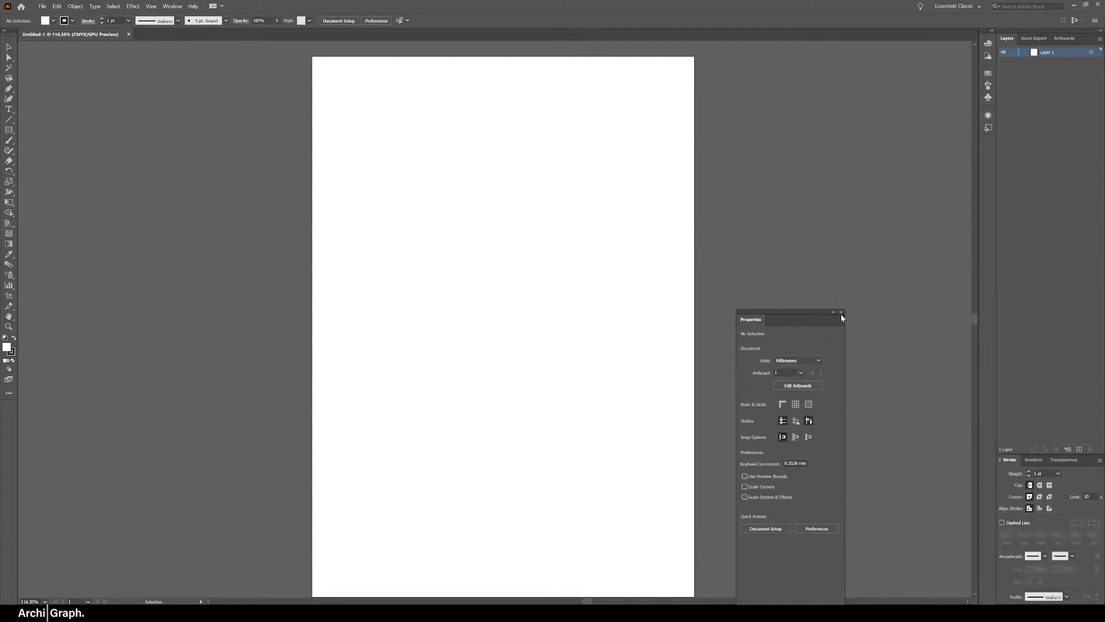
left_click(842, 314)
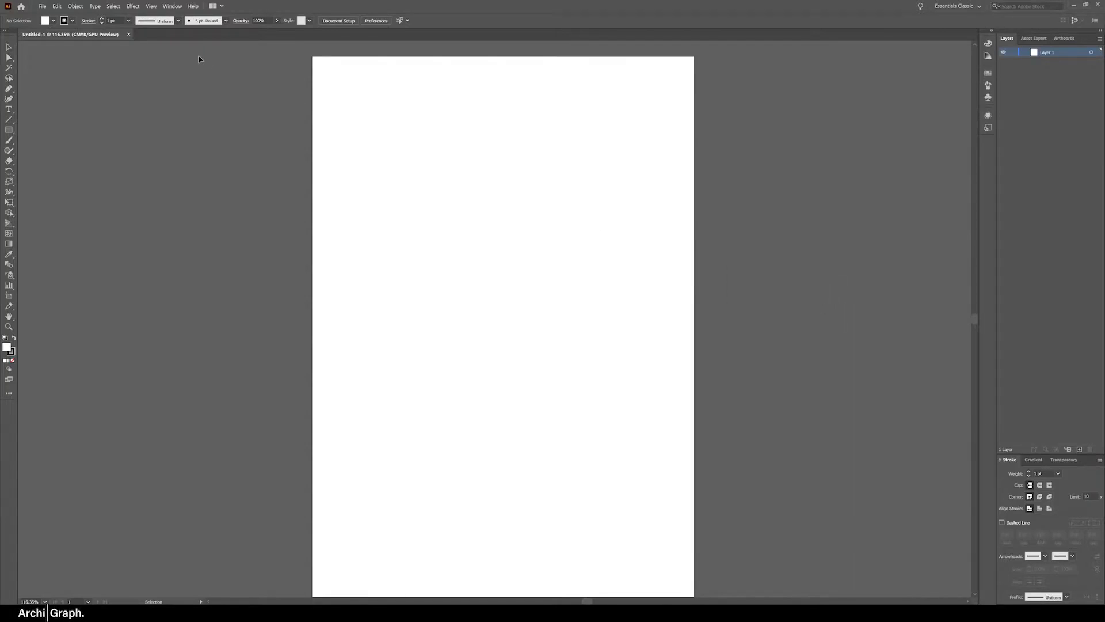
Dock the Align, Pathfinder and Transform panel group below Stroke, and the Swatches group between Layers and Stroke
left_click(173, 6)
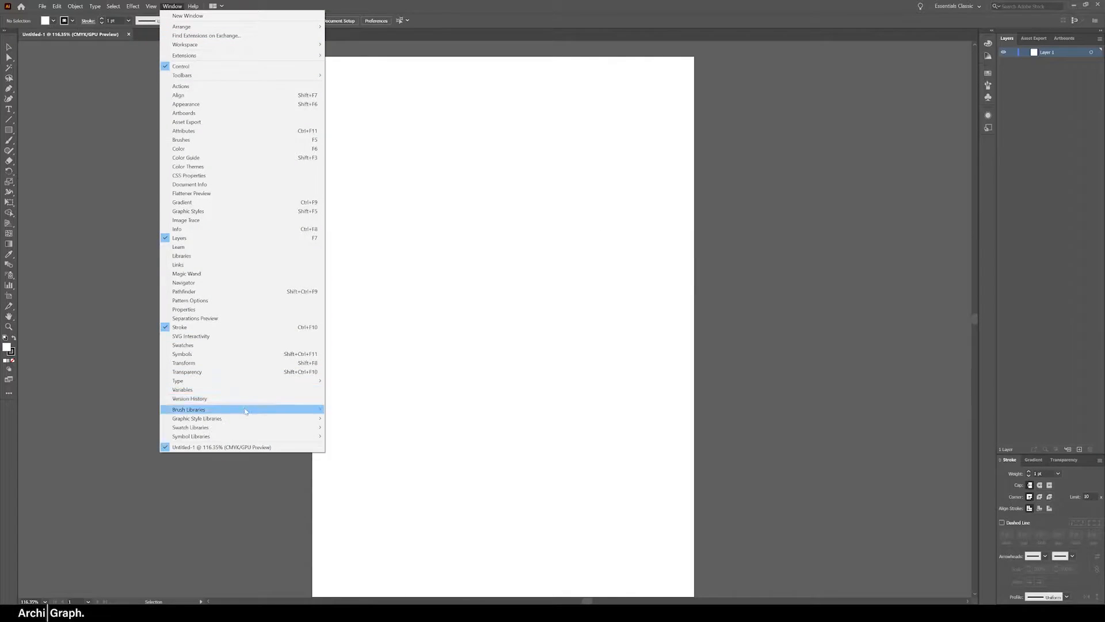
left_click(226, 292)
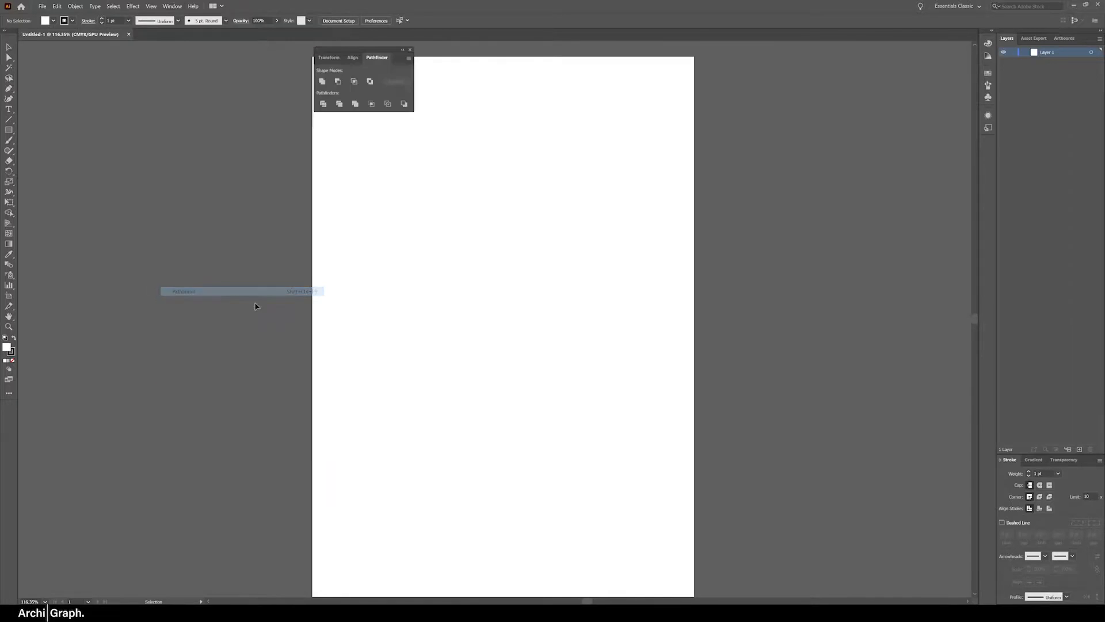
left_click(353, 57)
left_click(332, 58)
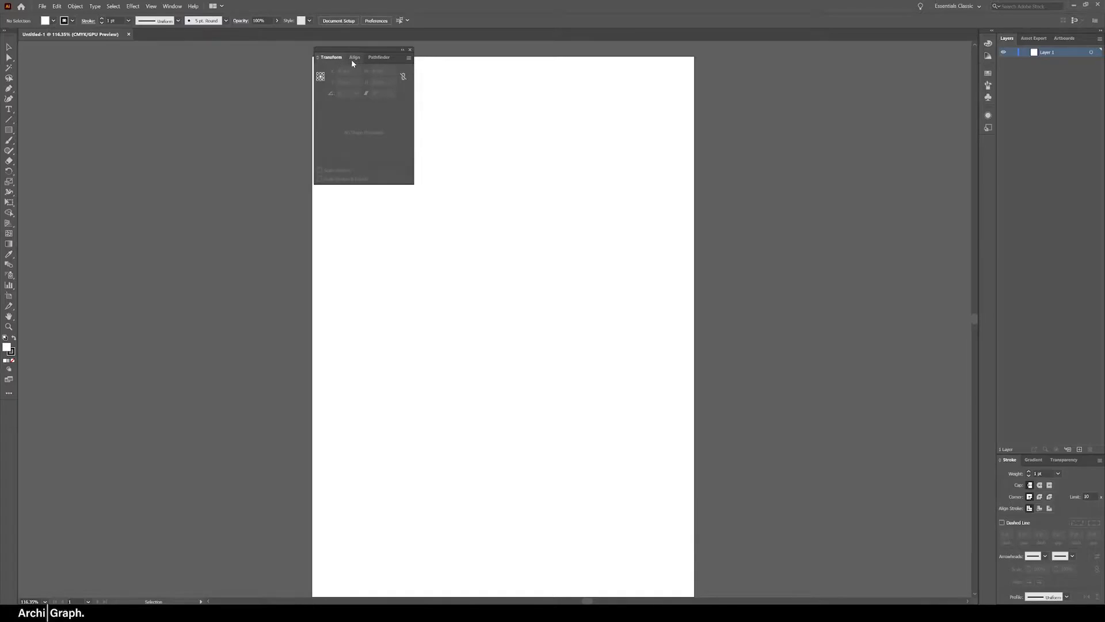
left_click(353, 58)
mouse_move(353, 58)
left_mouse_down()
mouse_move(326, 58)
mouse_move(368, 49)
mouse_move(685, 106)
mouse_move(737, 131)
mouse_move(1022, 545)
mouse_move(1013, 601)
left_mouse_up()
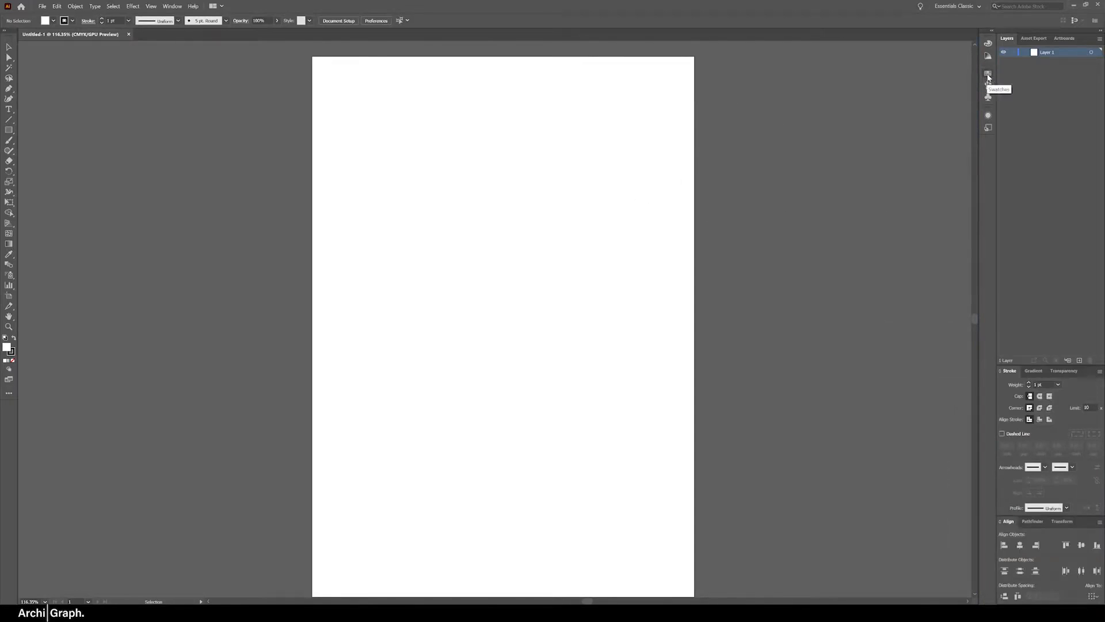
left_click(987, 74)
mouse_move(954, 65)
left_mouse_down()
mouse_move(803, 115)
mouse_move(977, 217)
mouse_move(1072, 366)
mouse_move(1018, 299)
mouse_move(1029, 288)
left_mouse_up()
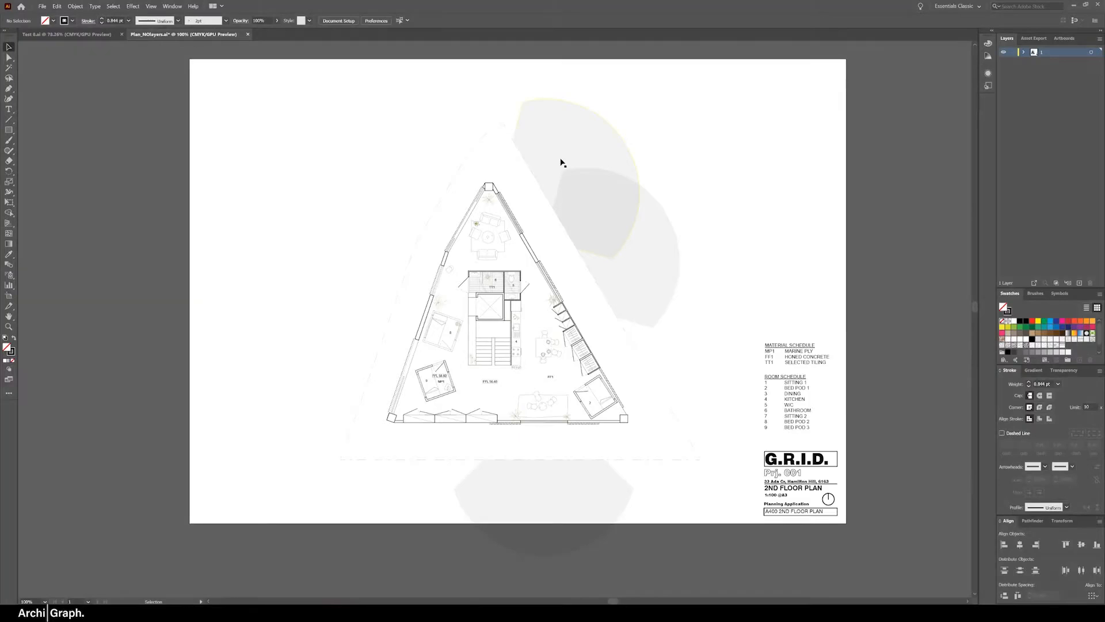
left_click(113, 6)
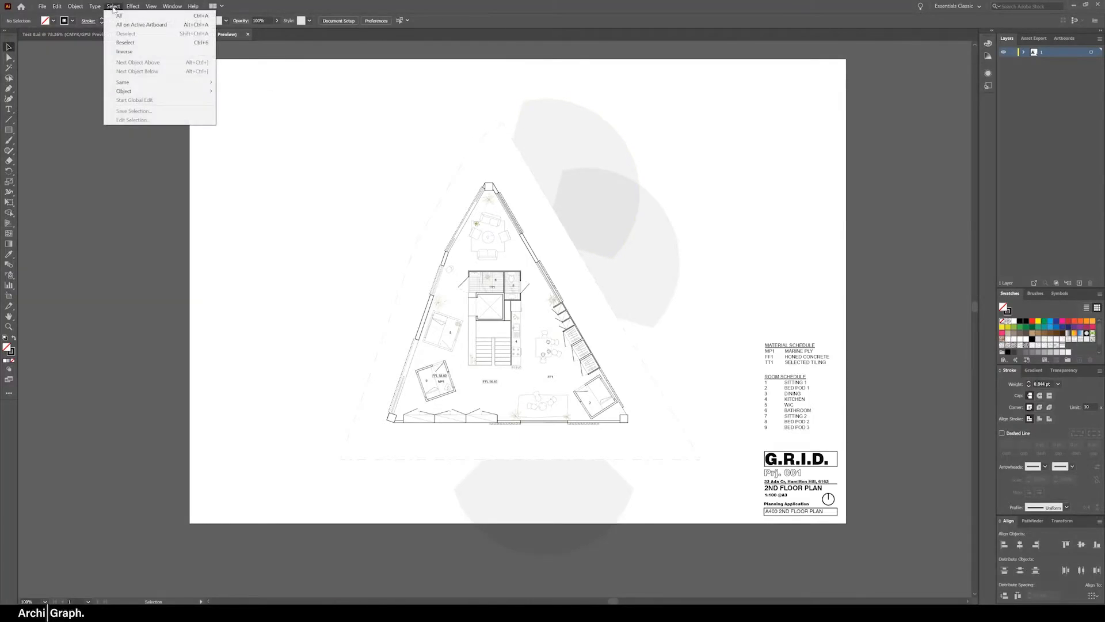
mouse_move(135, 84)
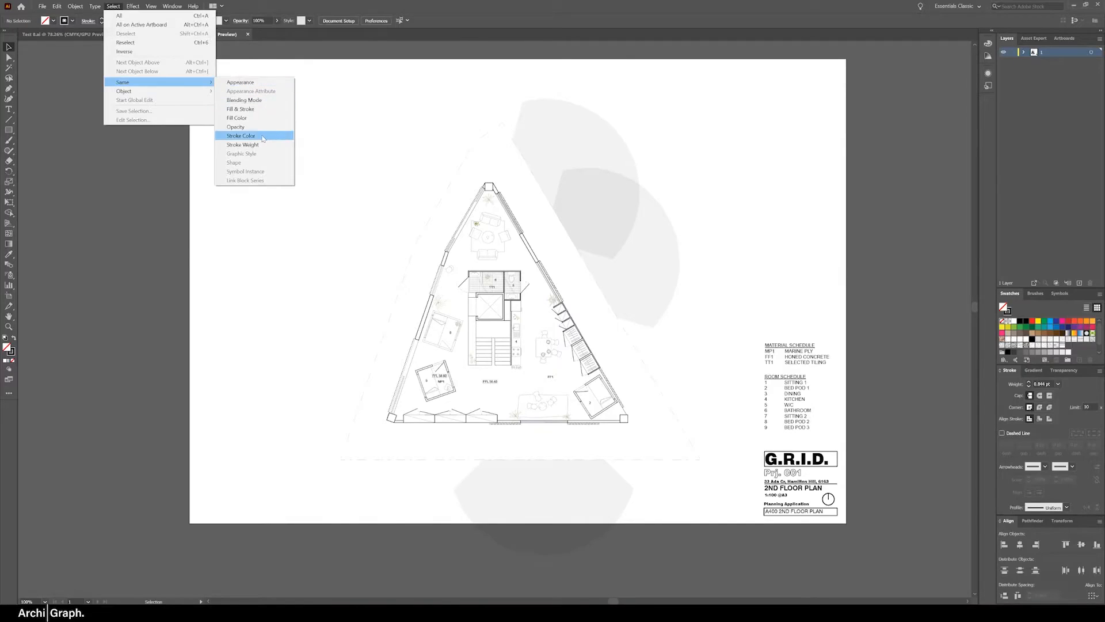
left_click(497, 108)
key("ctrl+a")
left_click(699, 178)
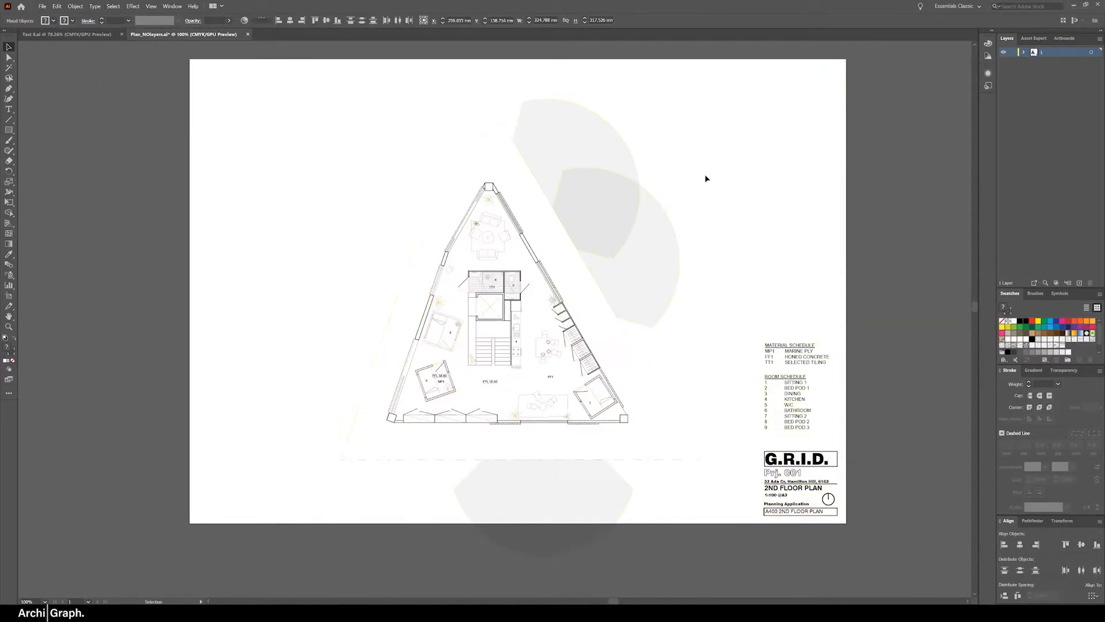
Create a new layer and name it Wall
left_click(1079, 283)
double_click(1049, 52)
type("Wall")
key("Return")
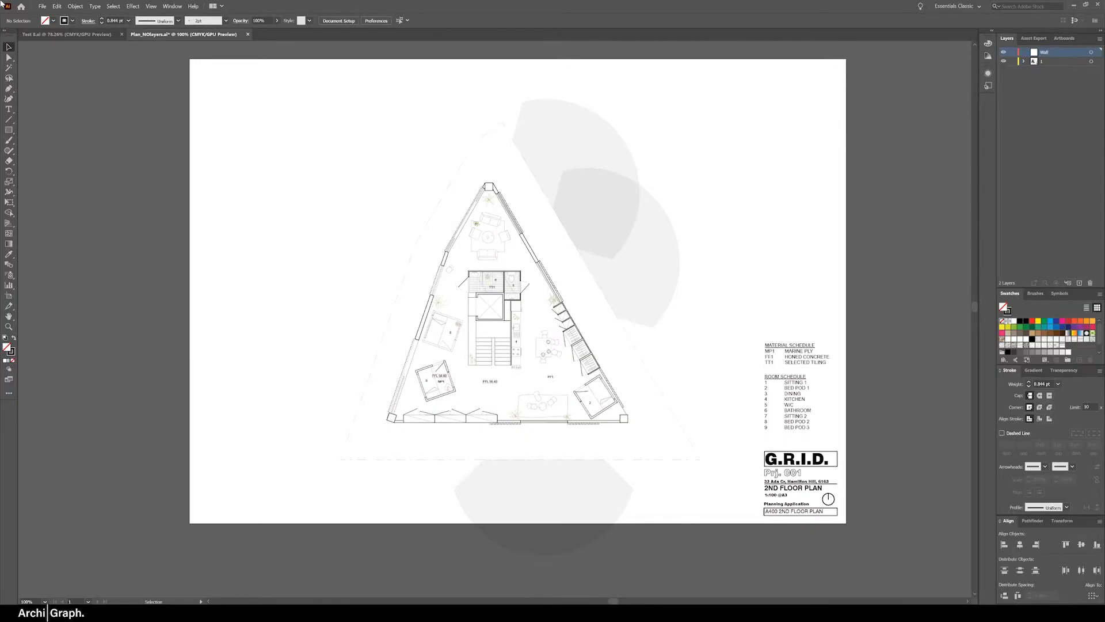
Select all wall lines by matching the stroke weight of one exterior wall path and move them to the Wall layer
left_click(527, 244)
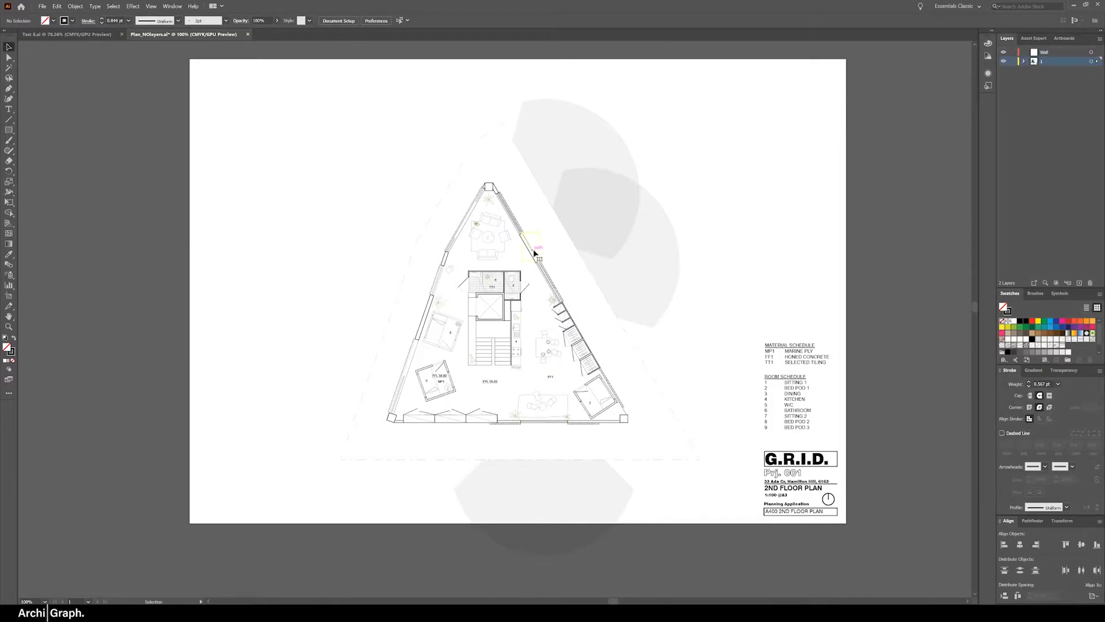
left_click(114, 7)
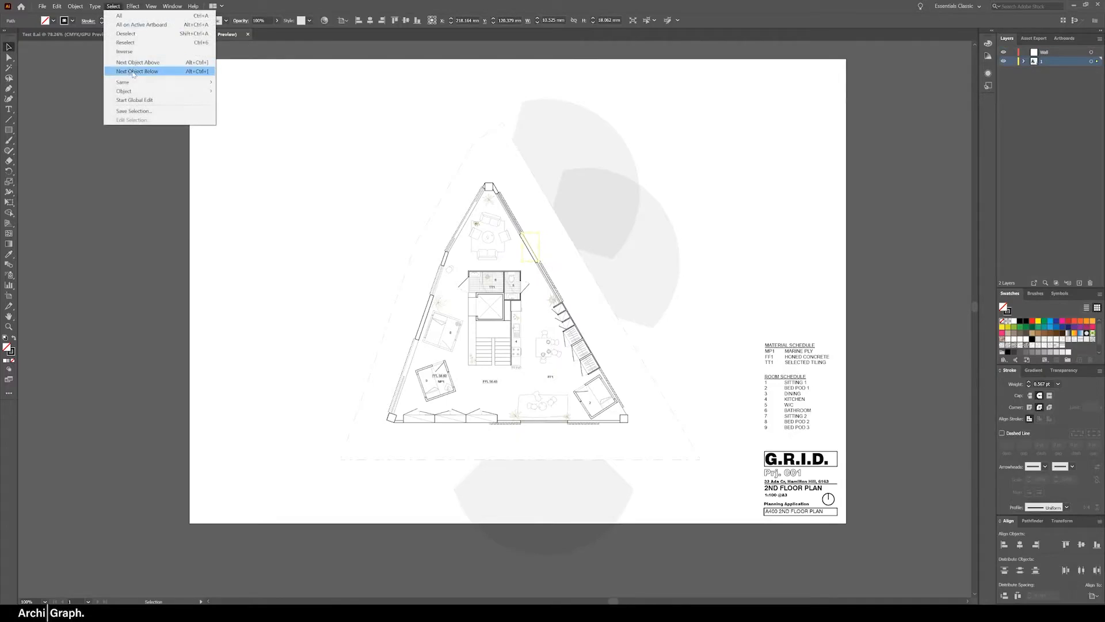
mouse_move(190, 83)
left_click(265, 145)
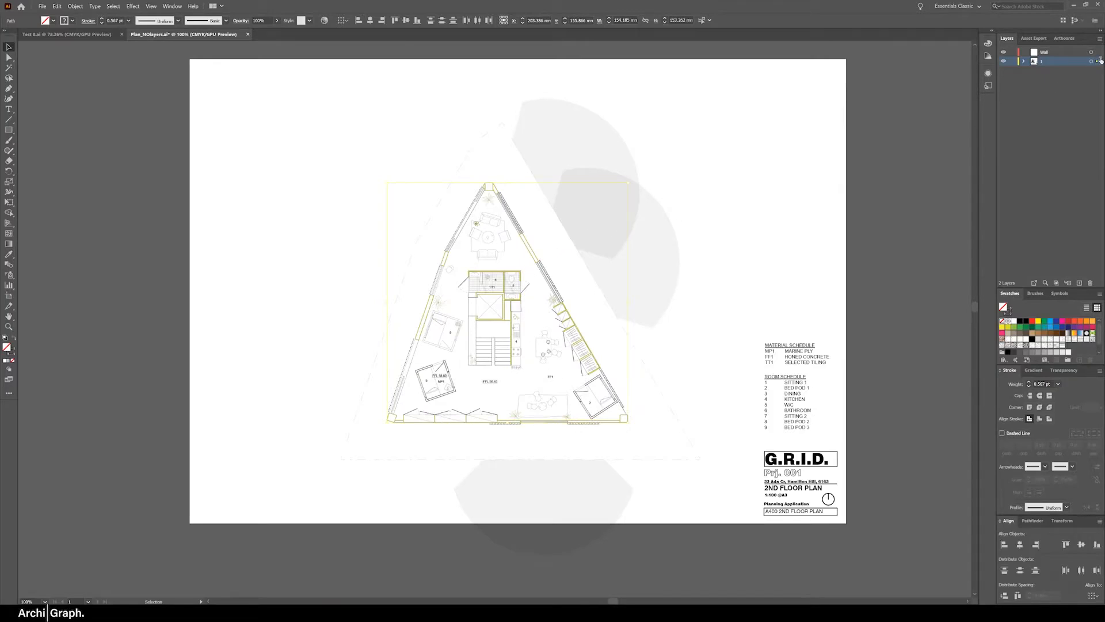
left_click_drag(1100, 61, 1098, 51)
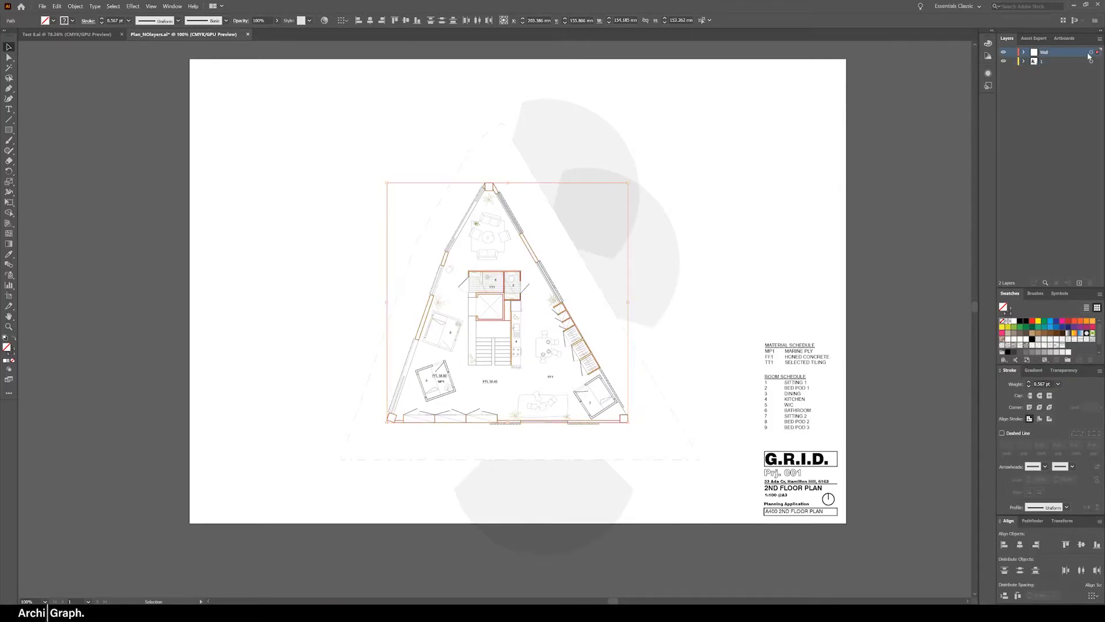
Check which linework is on the Wall layer by temporarily locking and hiding the original drawing layer
left_click(1012, 61)
left_click(1004, 61)
left_click(1004, 61)
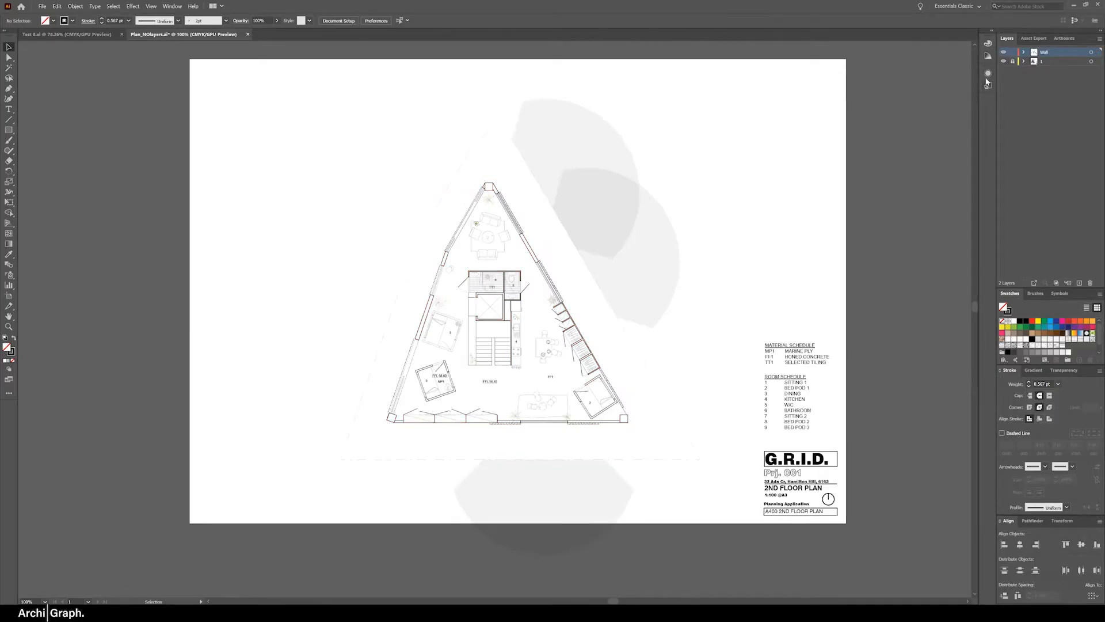
left_click(1013, 61)
Try to isolate the grey view cones by selecting everything with the same fill color and moving the selection aside
left_click(566, 145)
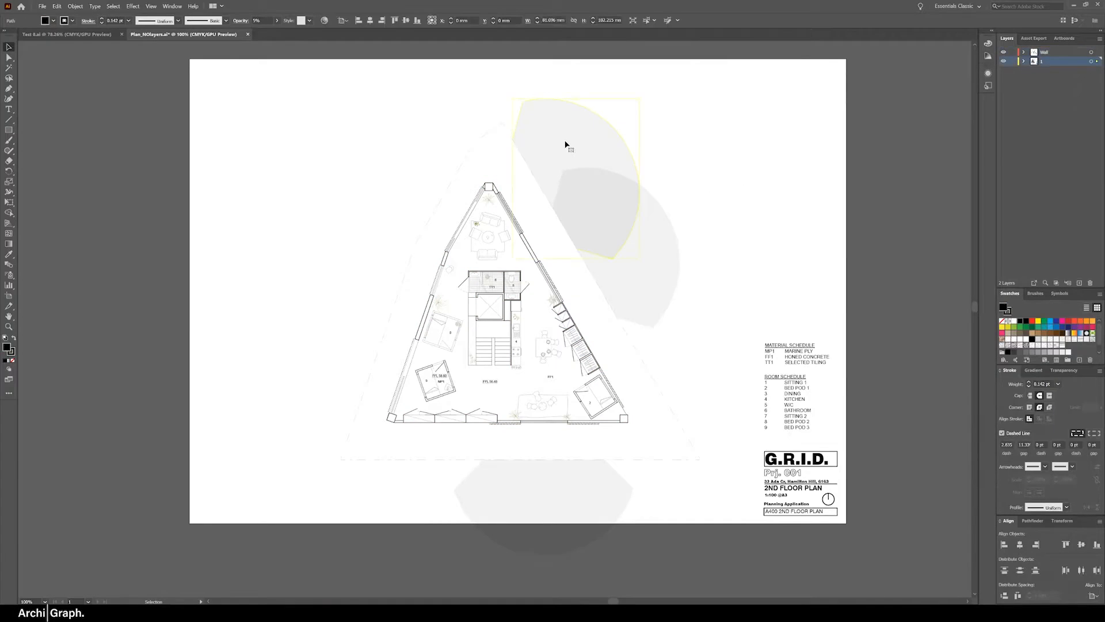
left_click(113, 6)
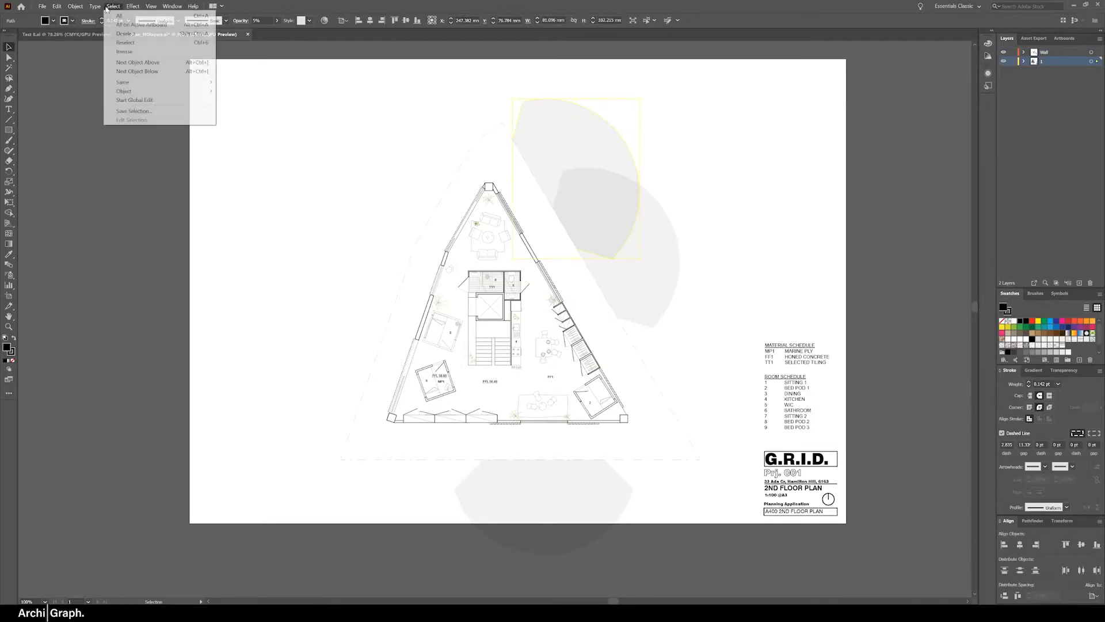
mouse_move(195, 82)
left_click(252, 118)
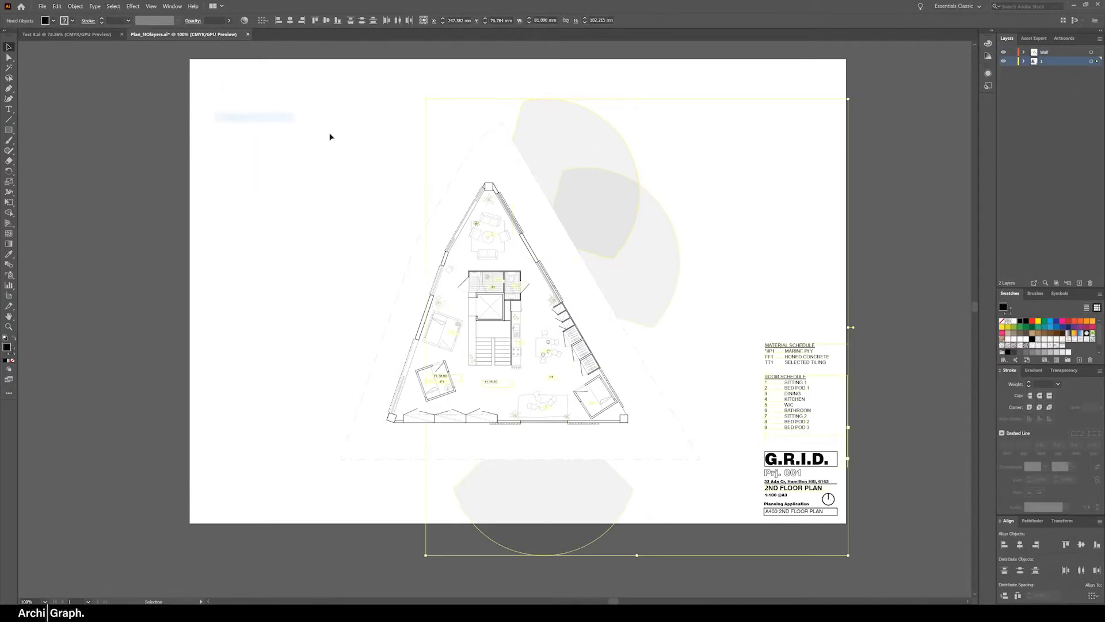
left_click_drag(588, 196, 718, 165)
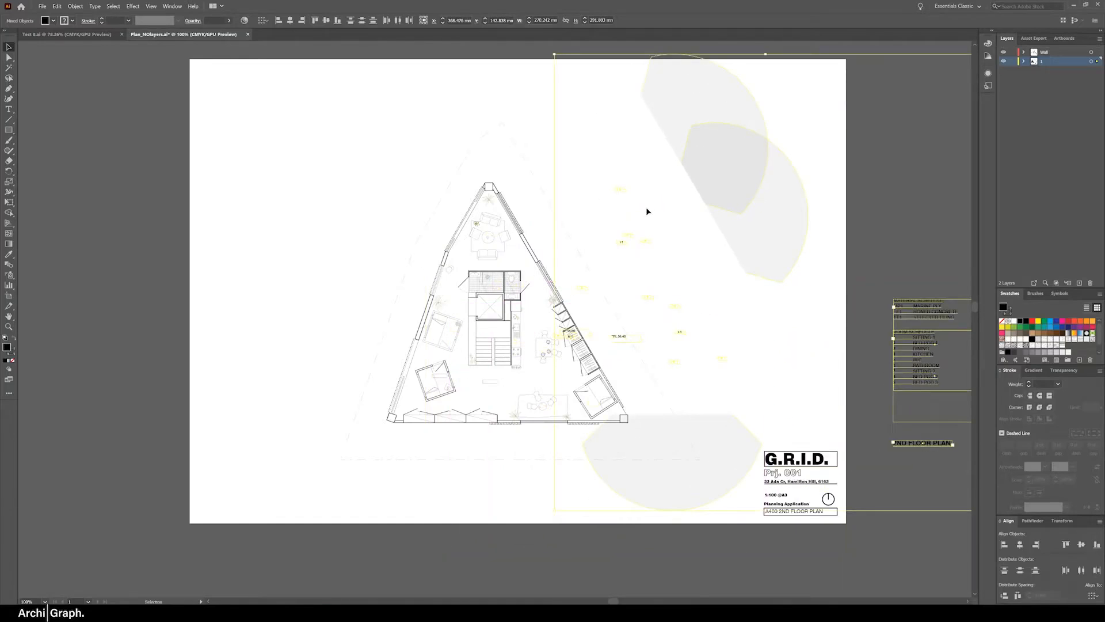
key("ctrl+z")
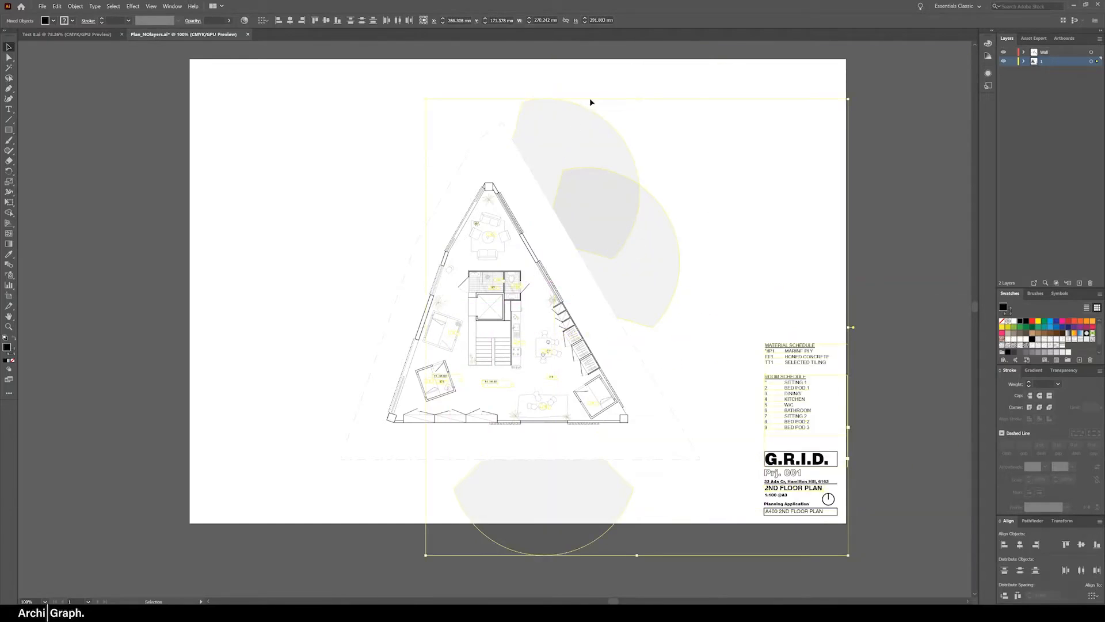
key("ctrl+shift+a")
Select all grey view cones by matching the appearance of one cone and move them to a new layer
left_click(578, 126)
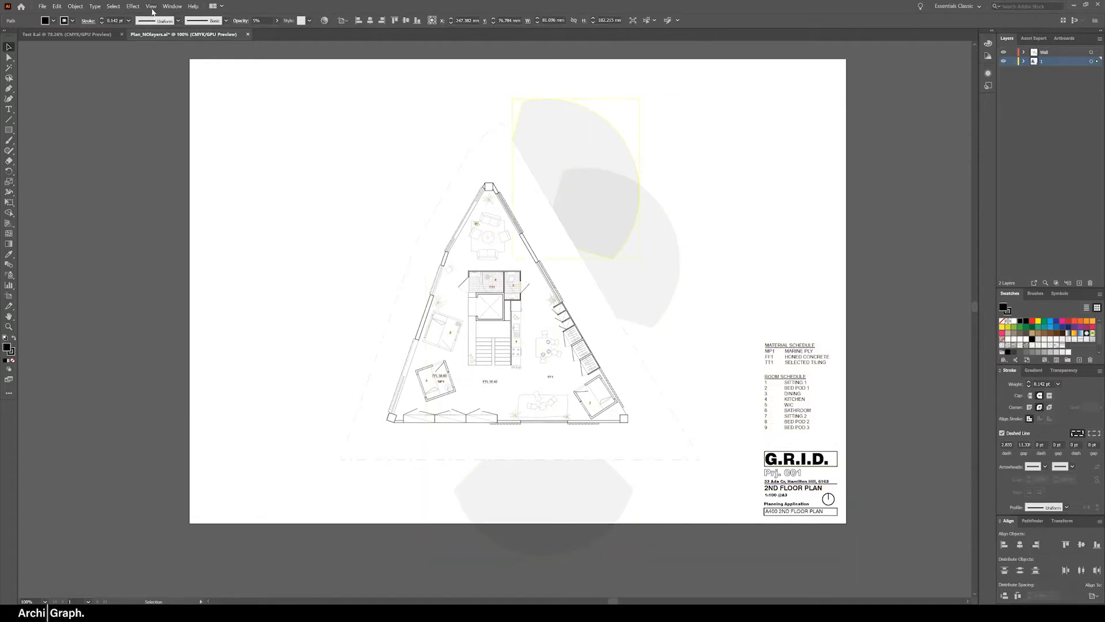
left_click(113, 6)
mouse_move(173, 82)
left_click(245, 82)
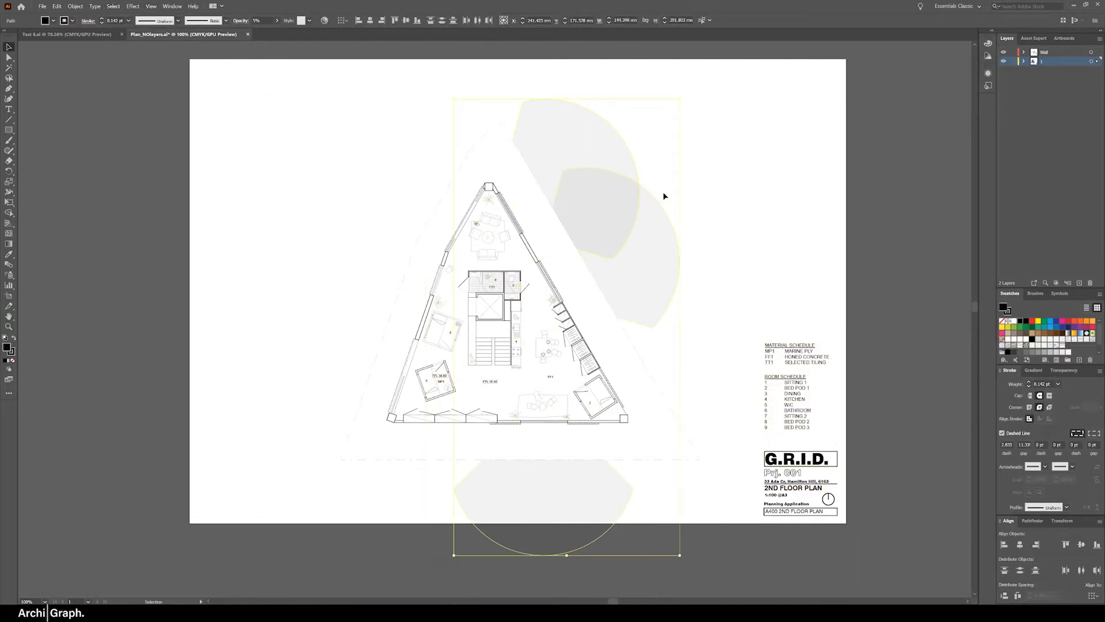
left_click_drag(629, 229, 843, 176)
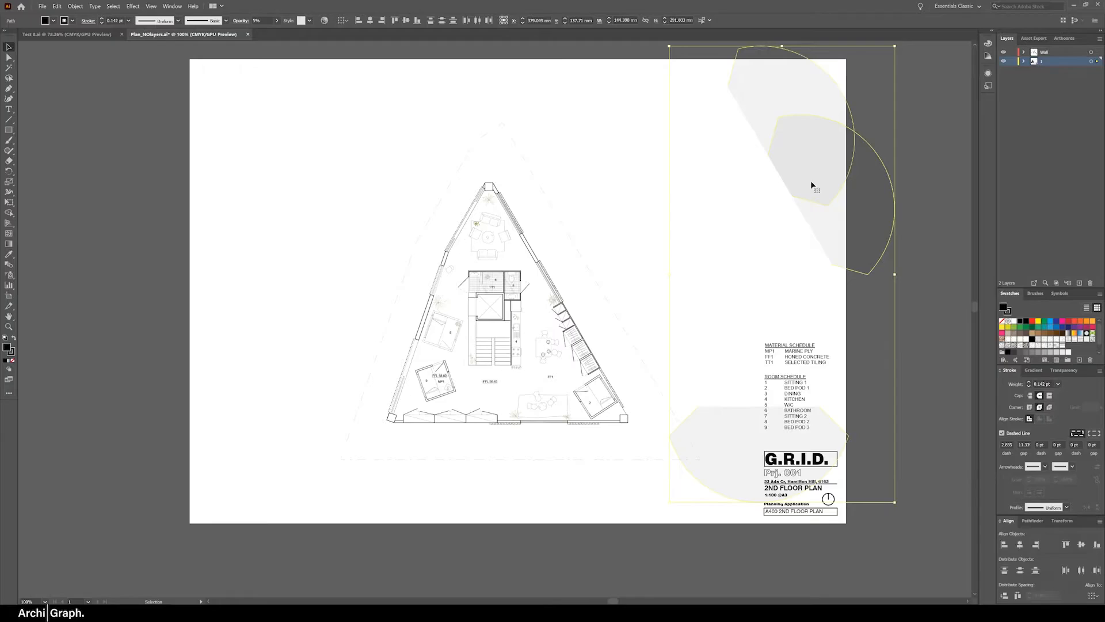
key("ctrl+z")
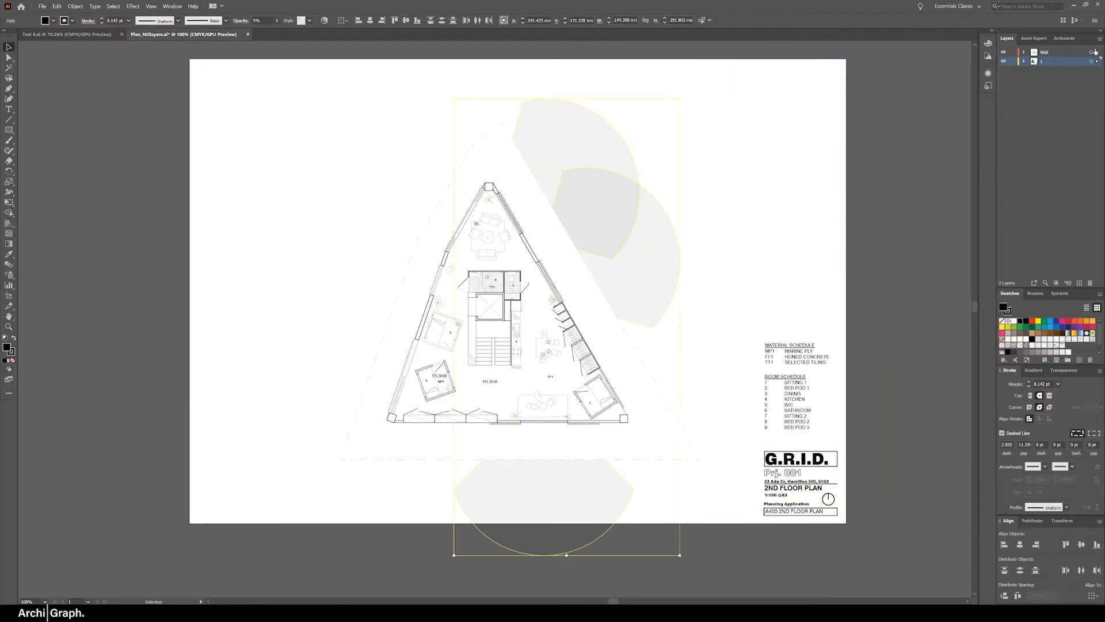
left_click(1079, 283)
left_click_drag(1097, 71, 1097, 61)
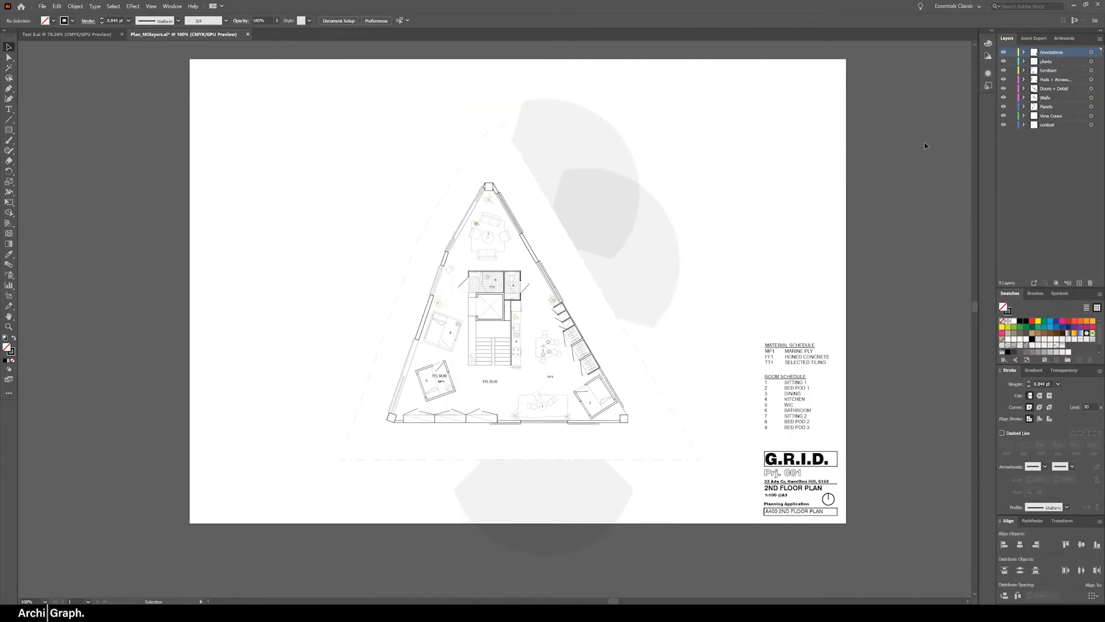
Check what the Annotations and posts layers contain by temporarily hiding each of them
left_click(1003, 53)
left_click(1003, 53)
left_click(1004, 53)
left_click(1004, 53)
left_click(1004, 79)
left_click(1004, 79)
Lock every layer except Walls, select all the wall linework, and release the layer locks again
left_click_drag(1013, 89, 1011, 38)
left_click_drag(1013, 107, 1014, 127)
key("ctrl+a")
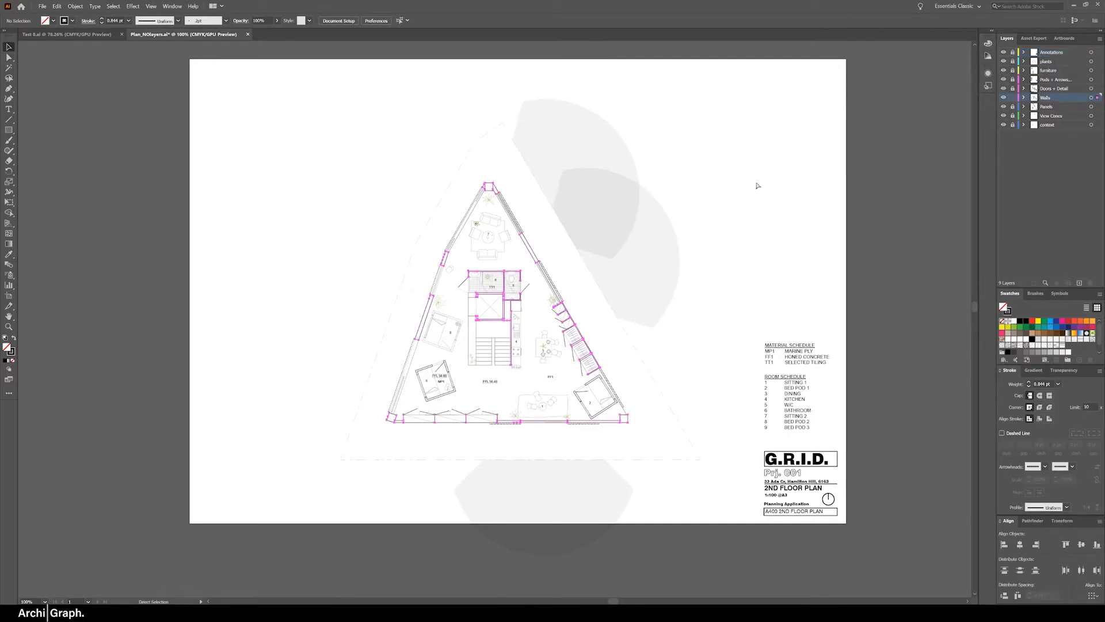
left_click(887, 152)
left_click_drag(1012, 52, 1014, 91)
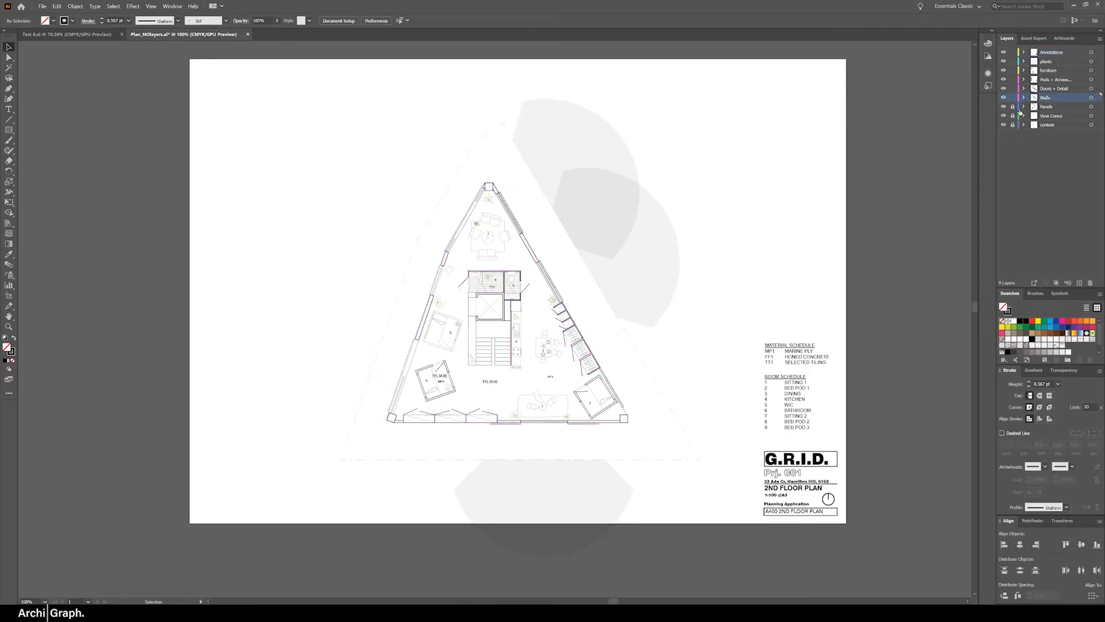
left_click(1092, 98)
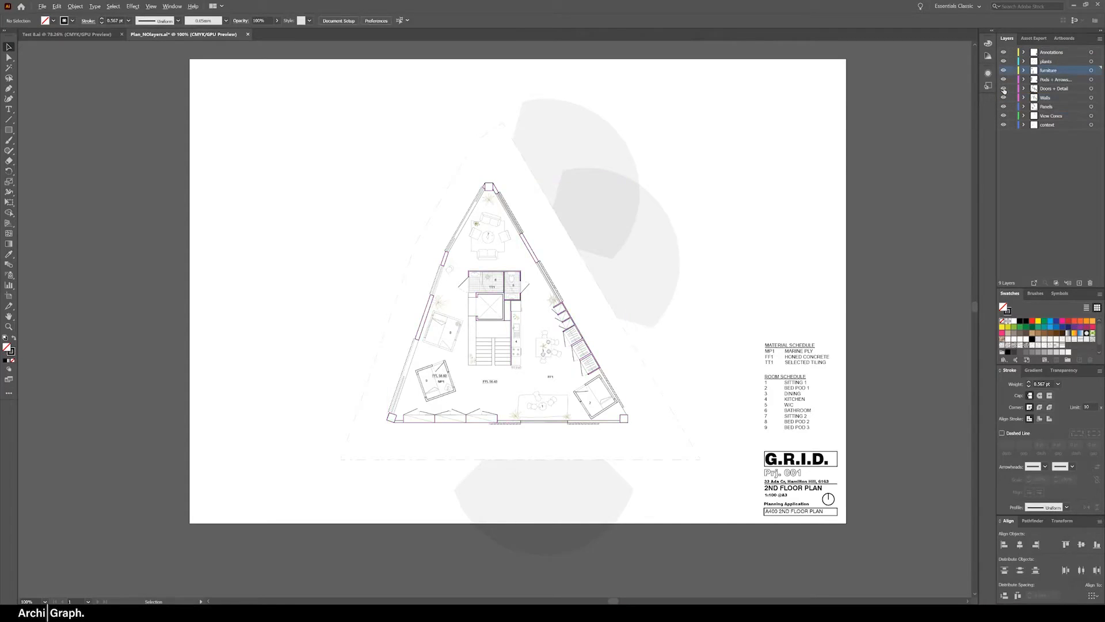
View the Doors + Detail layer in isolation, restore the other layers, and clear the layer locks
left_click(1004, 89, "alt")
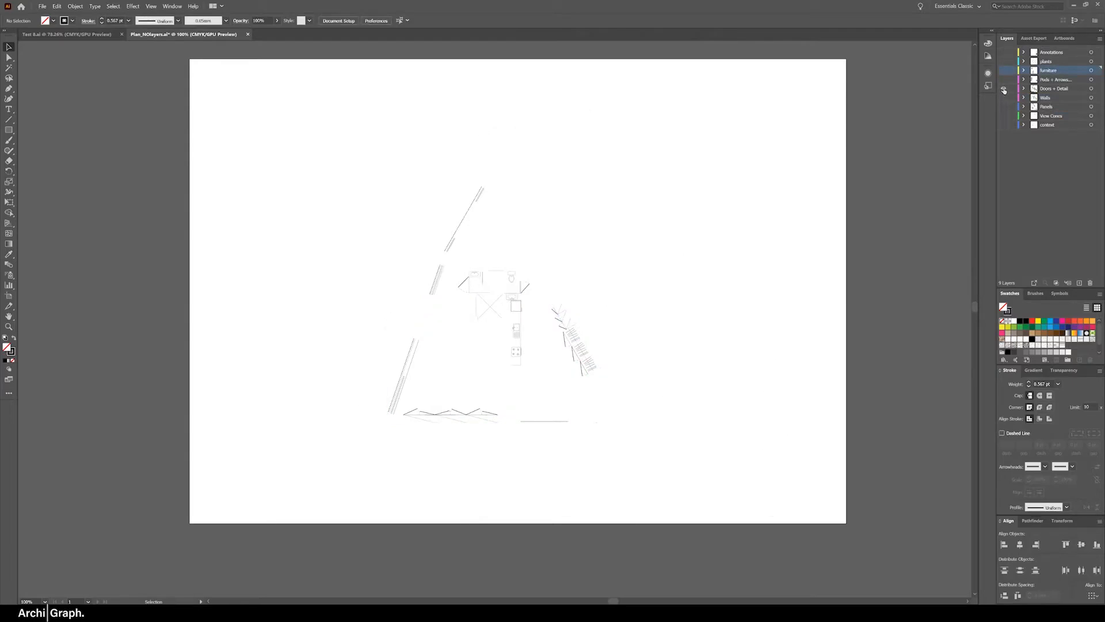
left_click(1004, 89, "alt")
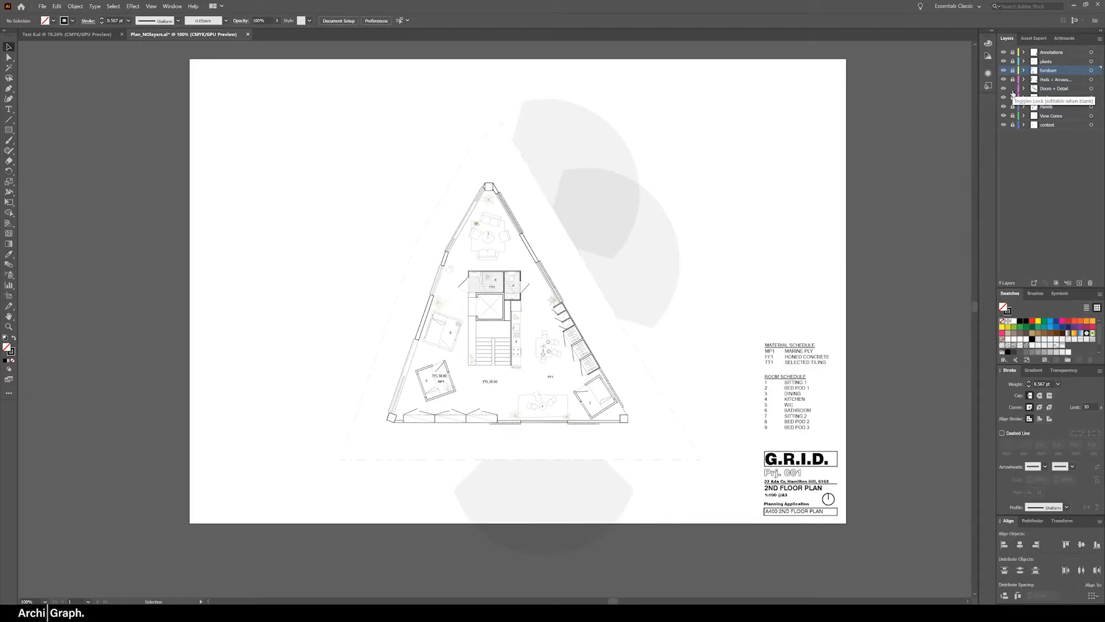
left_click_drag(1012, 80, 1013, 53)
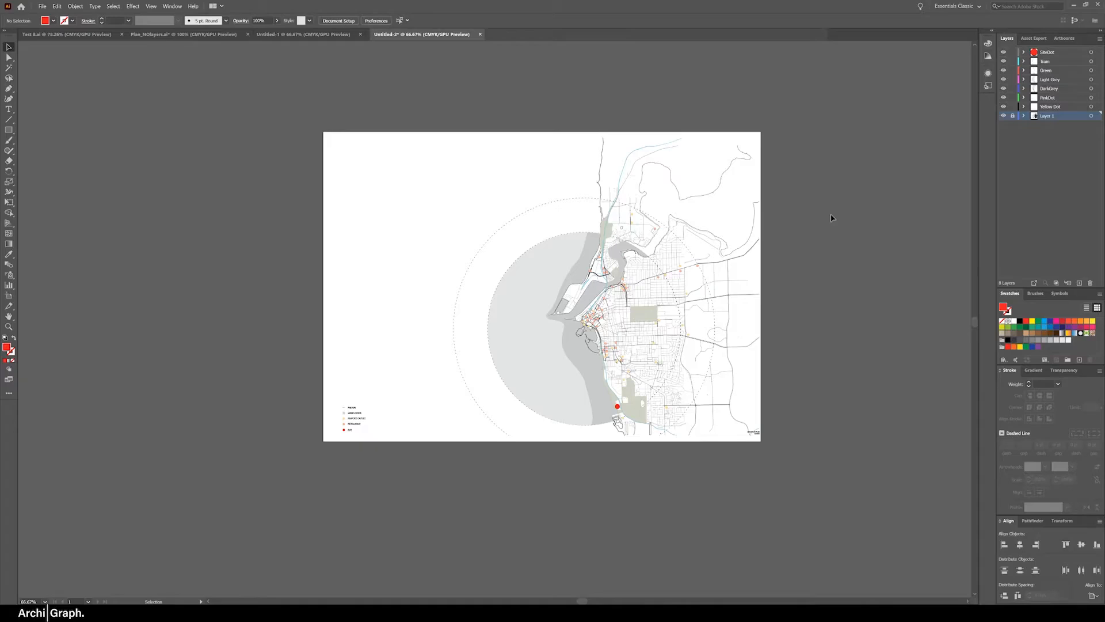
Open Recolor Artwork for all unlocked artwork in the map document and review its list of current colors
key("ctrl+a")
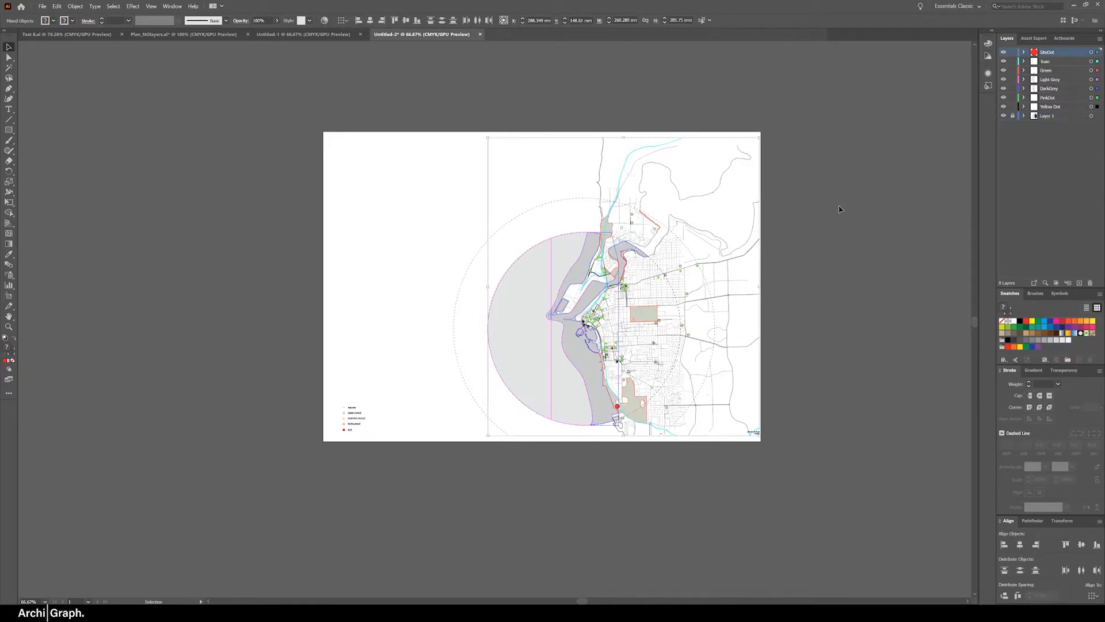
left_click(57, 6)
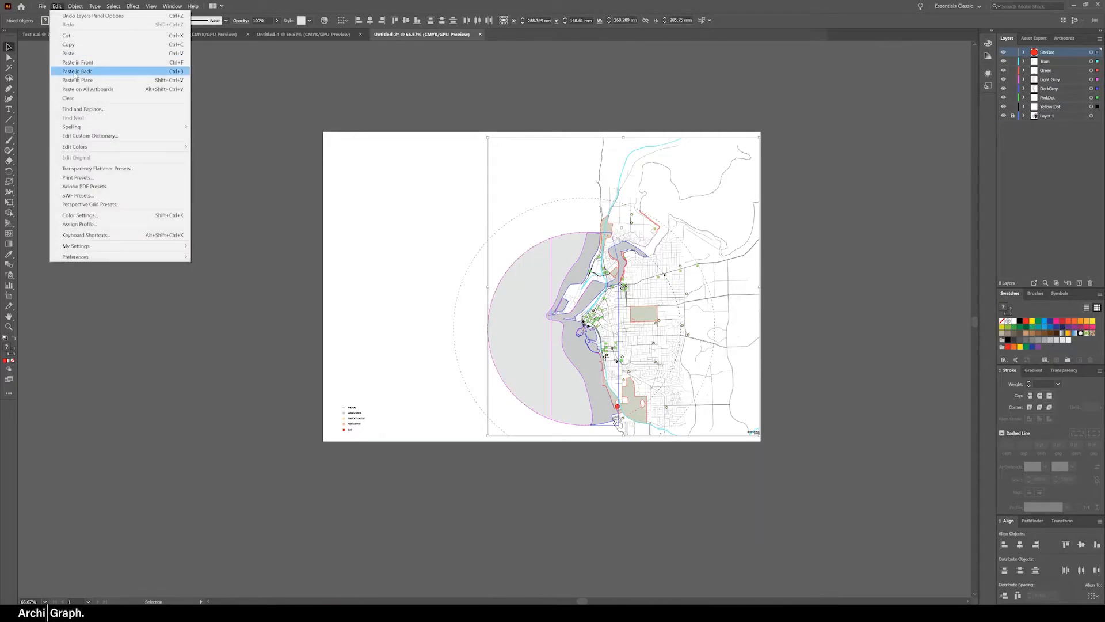
left_click(198, 146)
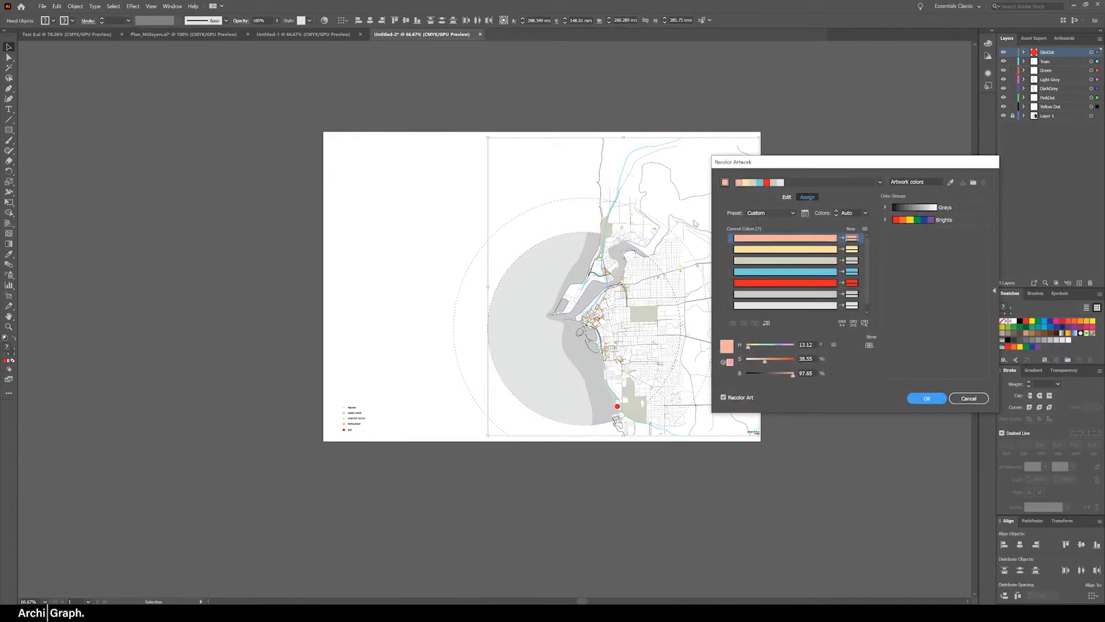
left_click_drag(809, 164, 850, 155)
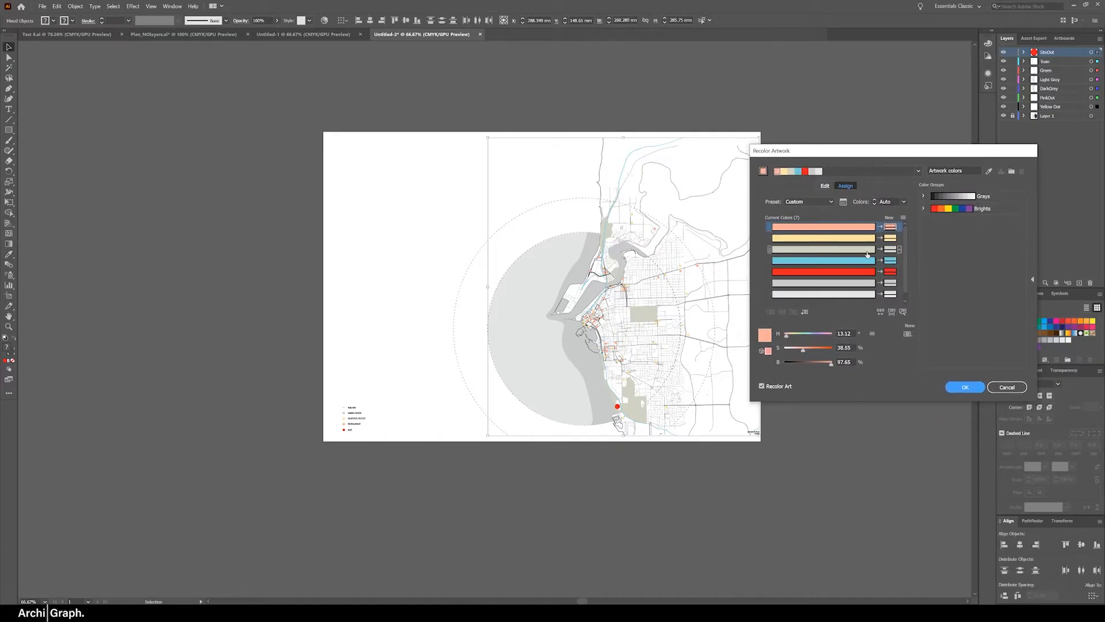
scroll(854, 254, "down", 1)
scroll(852, 282, "up", 1)
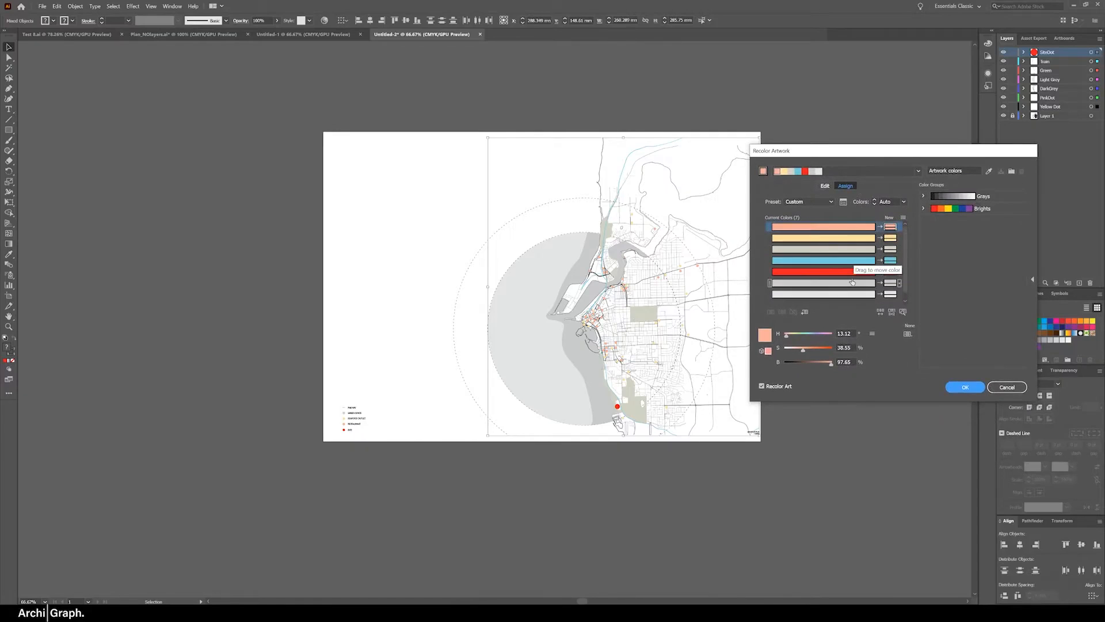
left_click(847, 231)
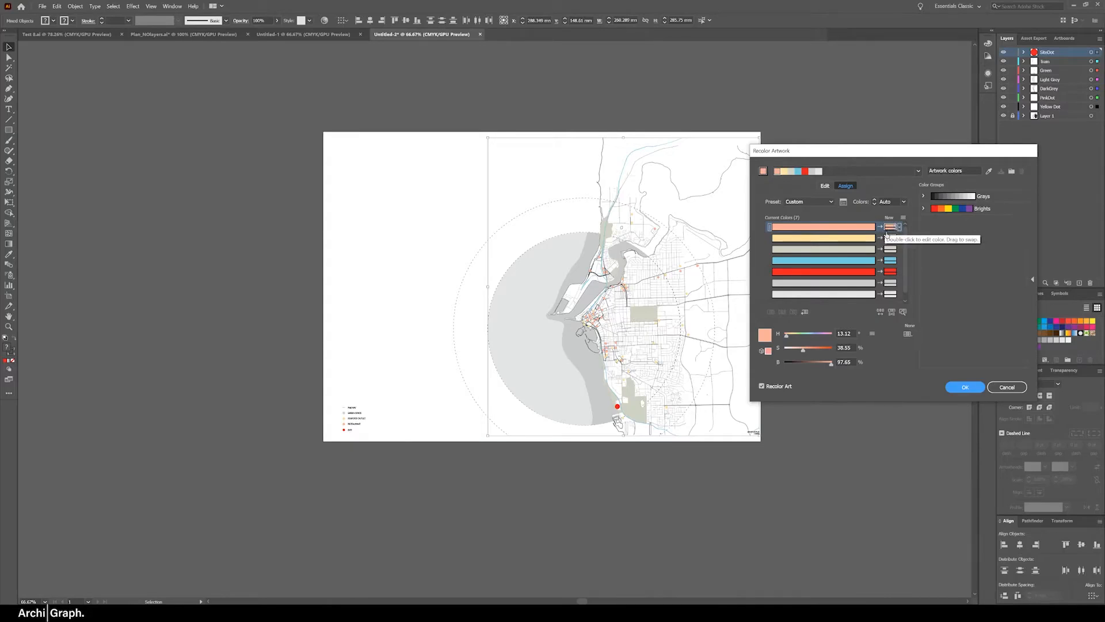
scroll(899, 293, "down", 1)
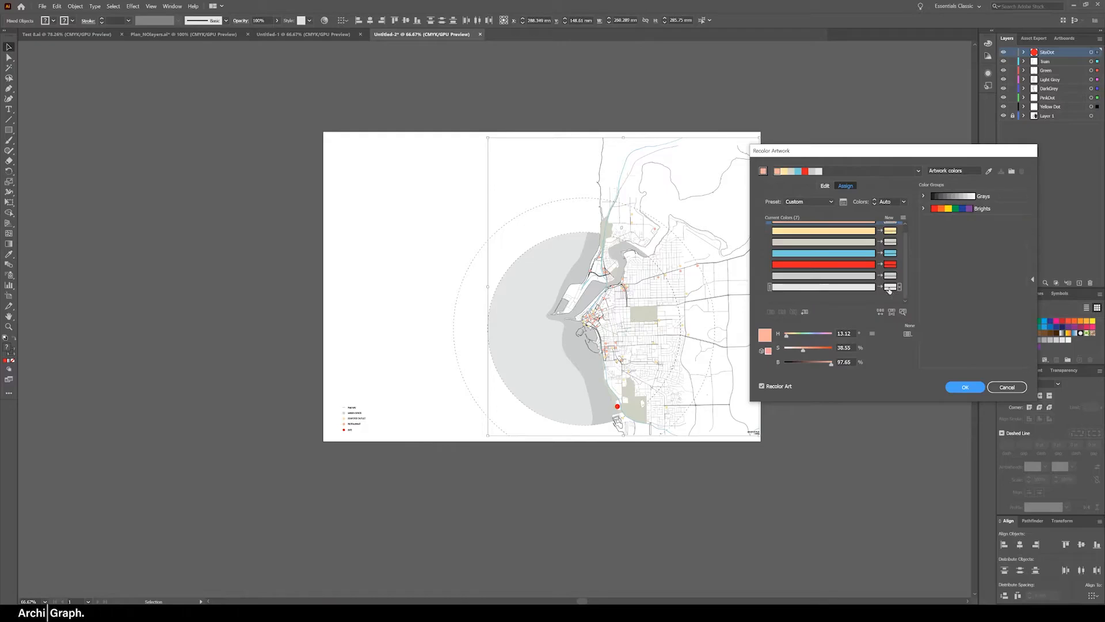
key("Return")
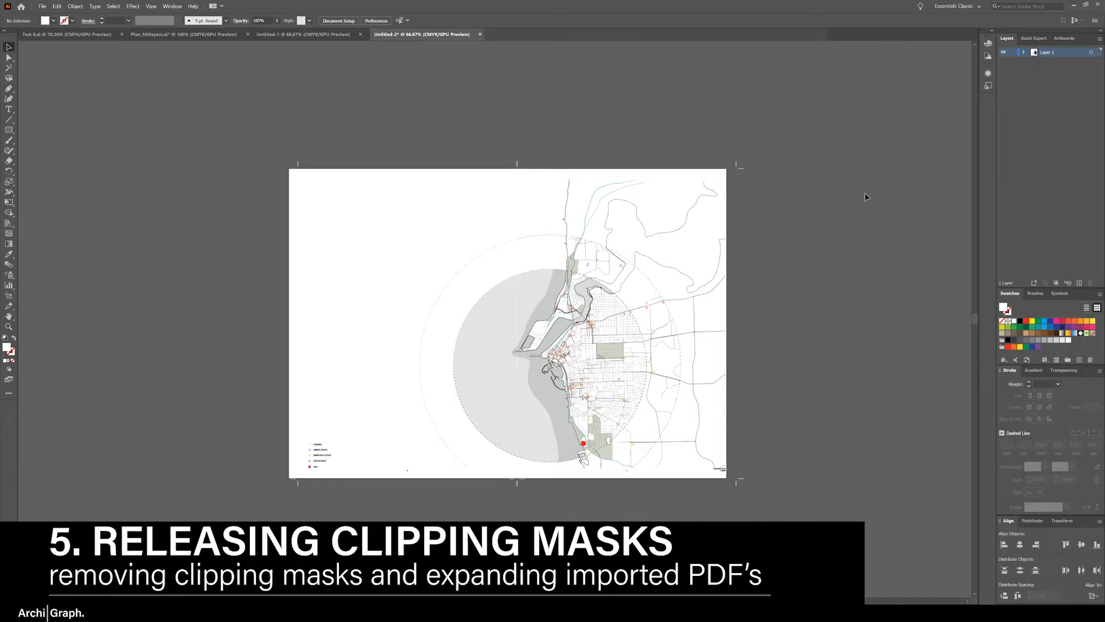
Check how the imported PDF map is grouped and clipped by selecting the whole drawing and individual parts
left_click_drag(821, 97, 286, 540)
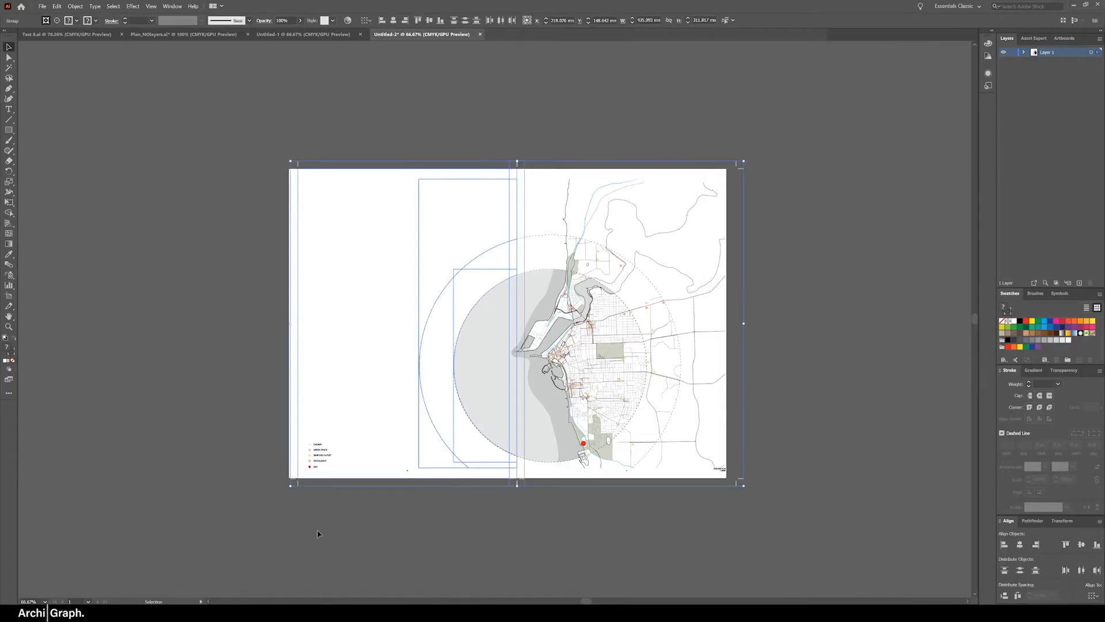
left_click(635, 281)
left_click(667, 267)
left_click(824, 247)
Select the entire imported map and release its clipping masks
left_click_drag(811, 95, 299, 512)
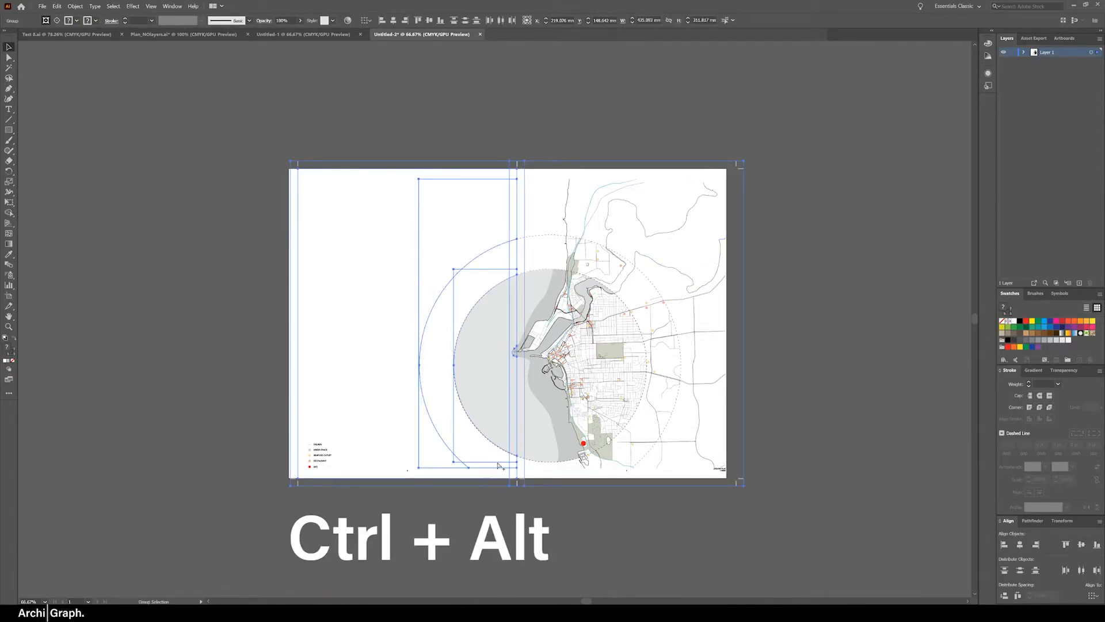
key("ctrl+alt+7")
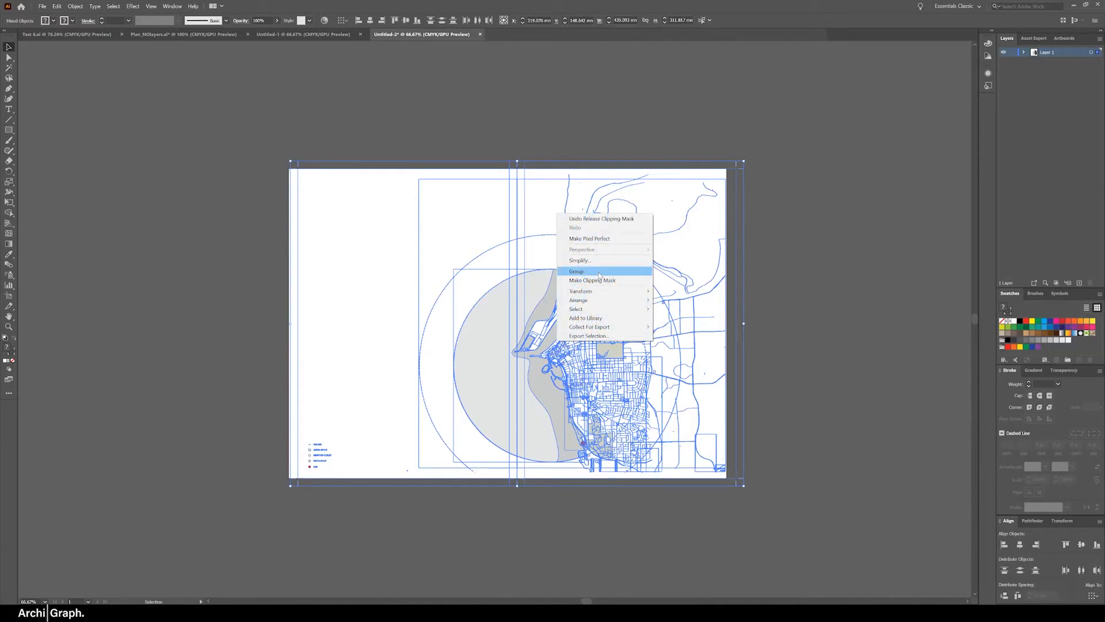
left_click(539, 187)
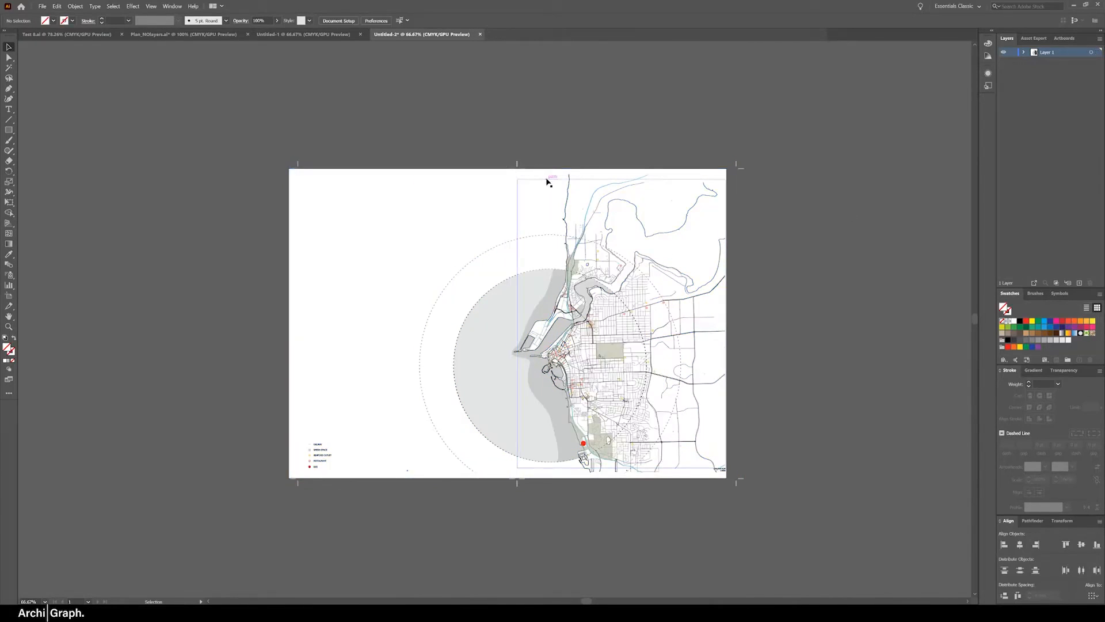
Ungroup the released map artwork and check that individual paths can be selected separately
left_click(547, 182)
right_click(548, 179)
left_click(585, 244)
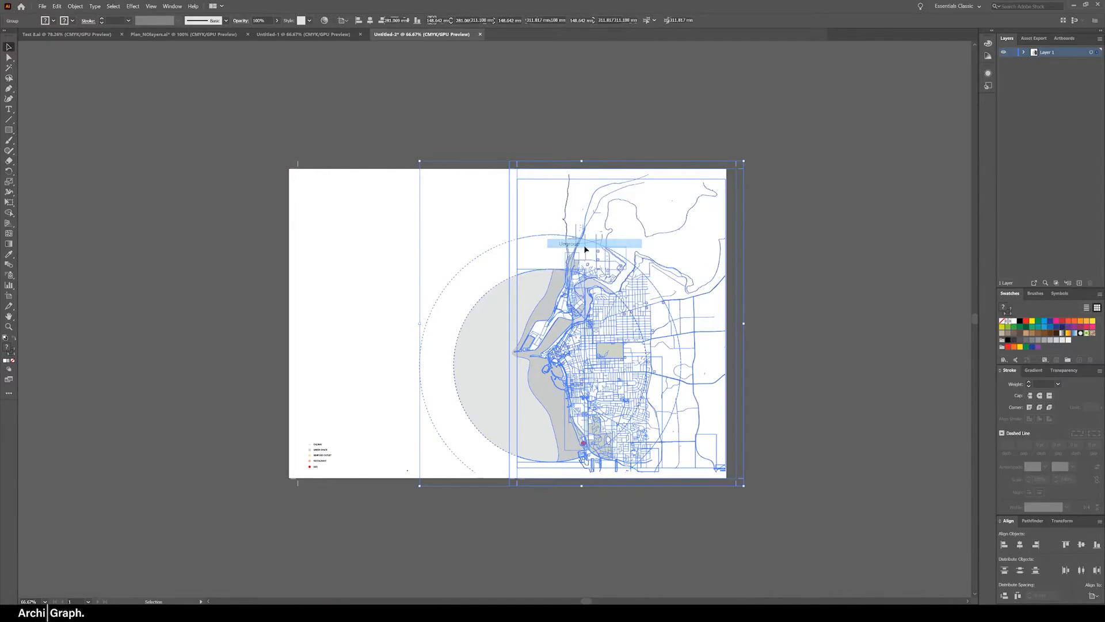
left_click(711, 145)
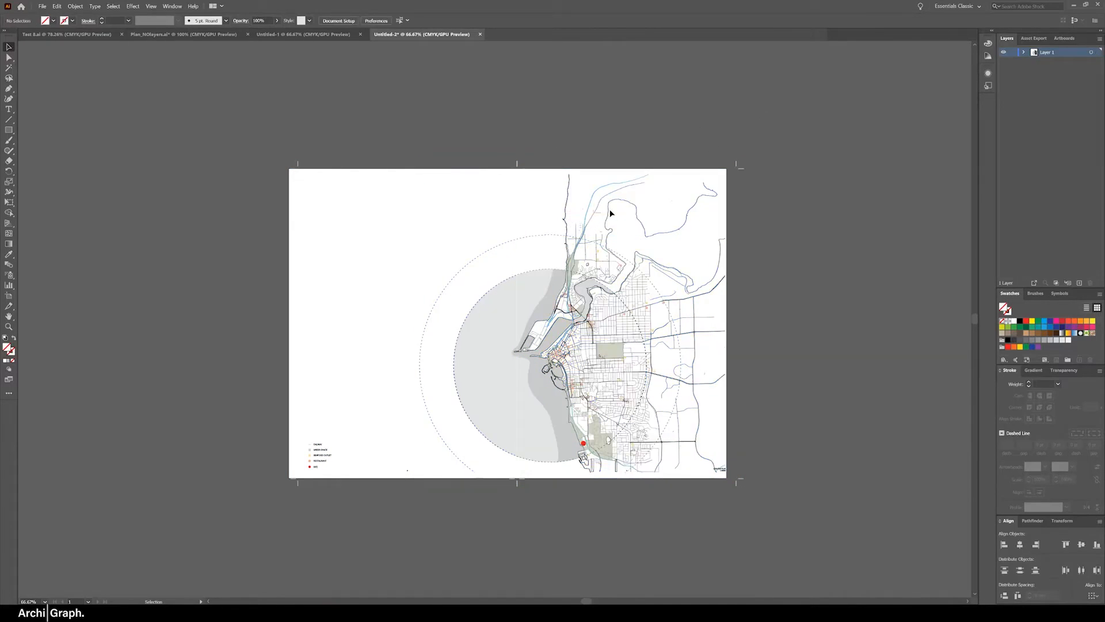
left_click(535, 314)
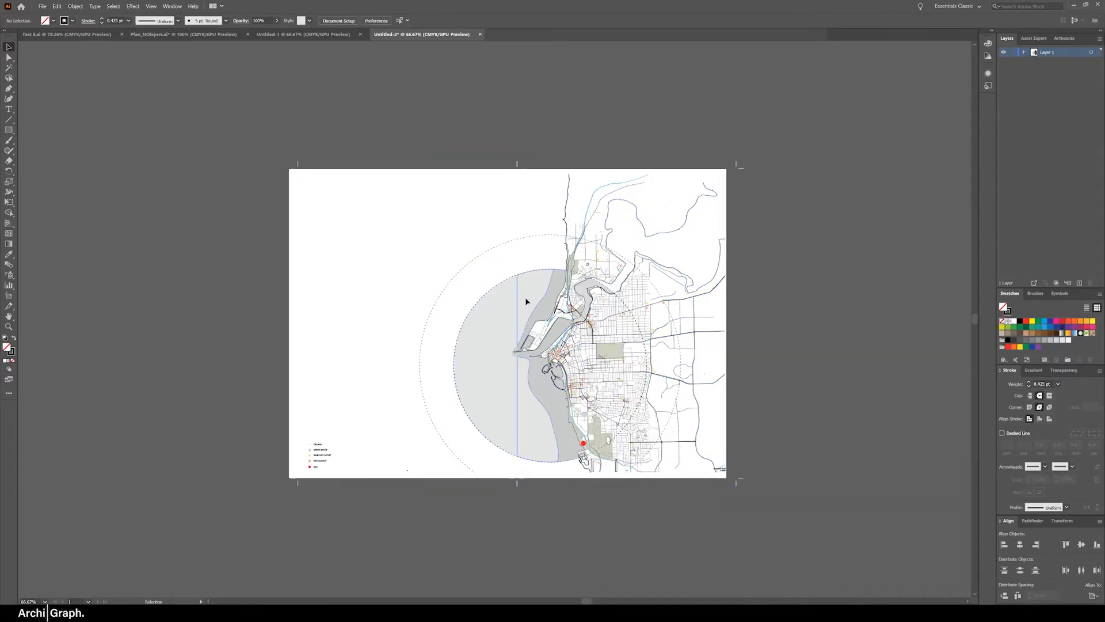
left_click(668, 76)
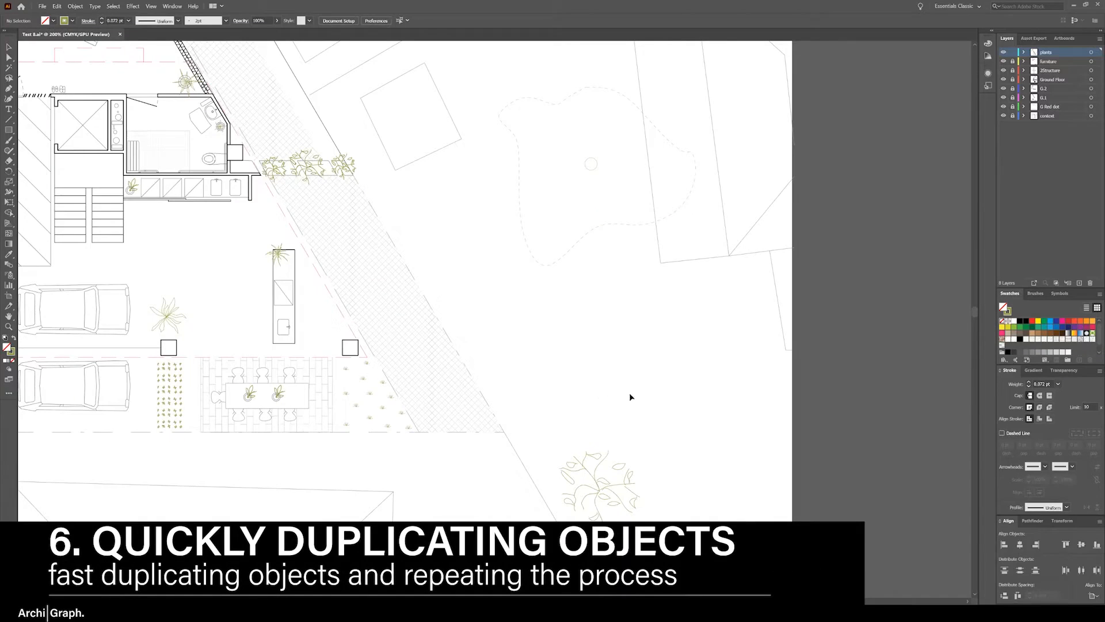
Try duplicating the large leafy plant with copy and paste and repositioning the pasted copy
left_click(599, 490)
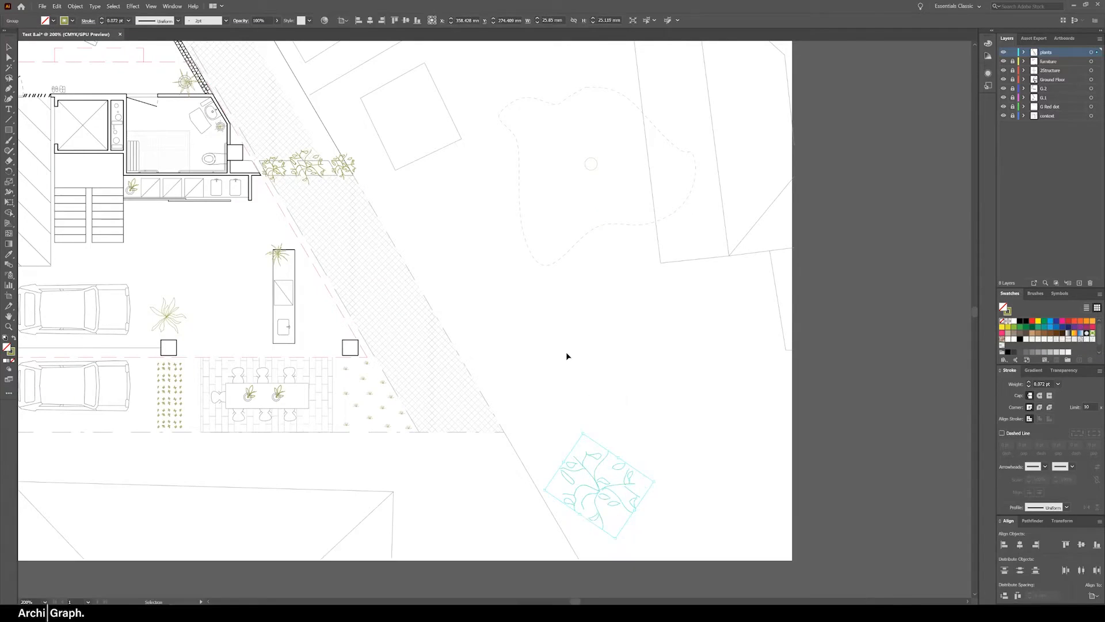
key("ctrl+c")
key("ctrl+v")
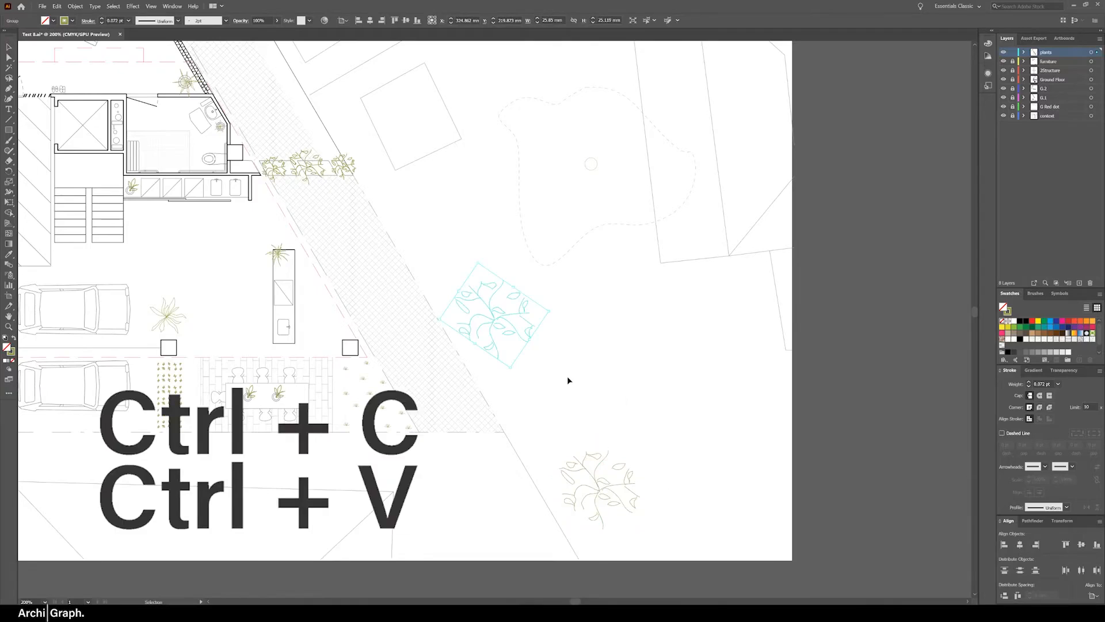
left_click(538, 335)
left_click_drag(493, 323, 540, 387)
key("Delete")
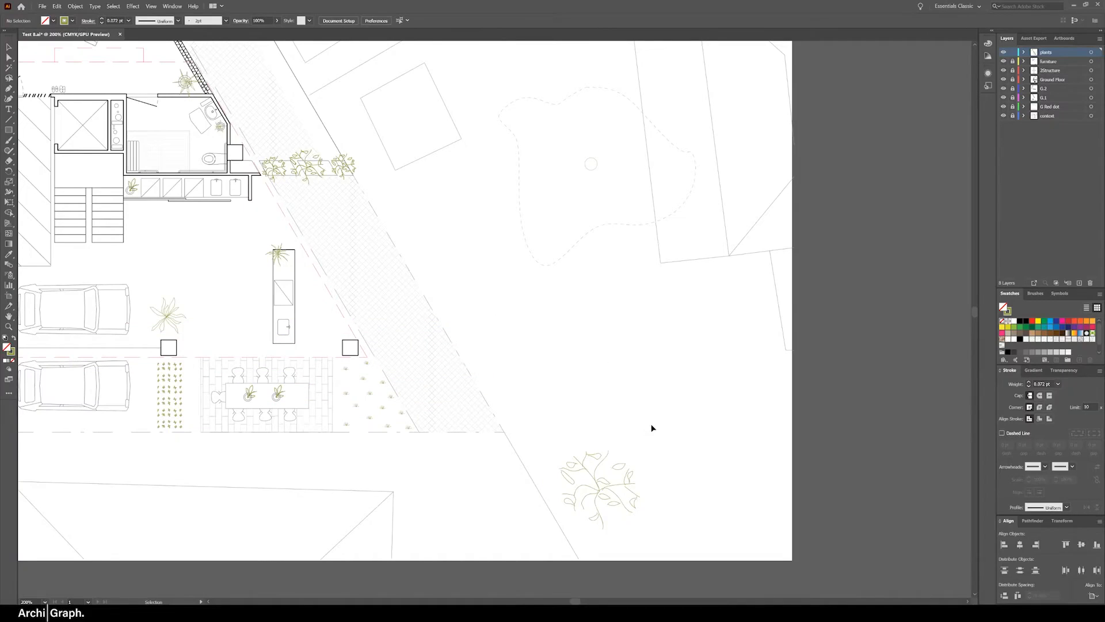
Duplicate the large leafy plant diagonally up along the site boundary and repeat the duplication three times with Transform Again
left_click(597, 487)
left_click_drag(597, 487, 533, 380)
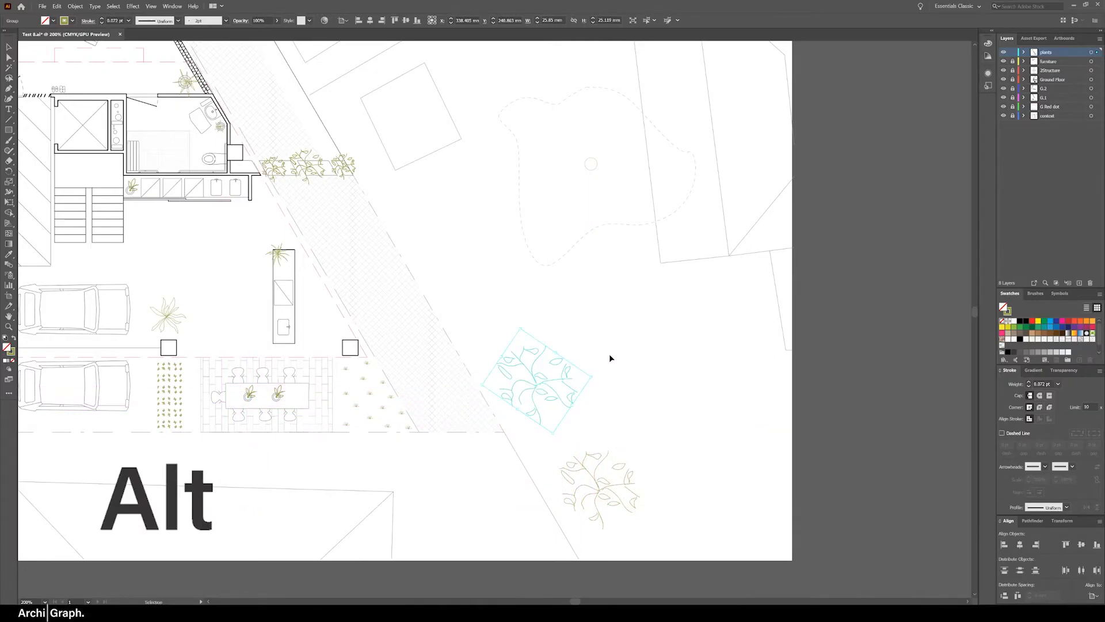
key("ctrl+d")
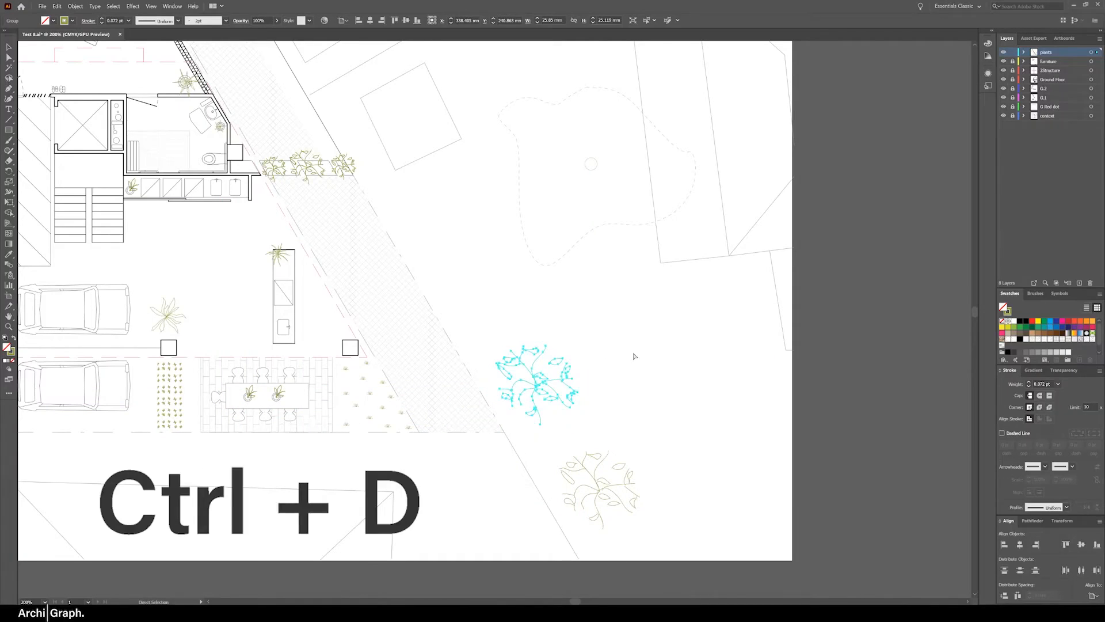
key("ctrl+d")
key("ctrl+d")
key("v")
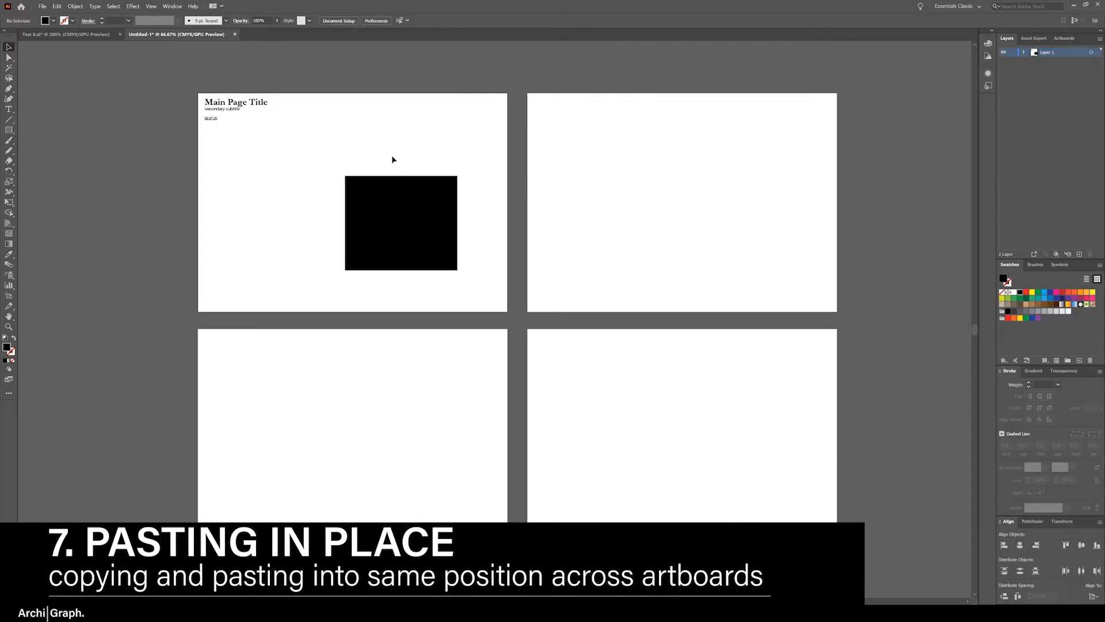
Copy the black rectangle from the first artboard and paste it in place on the artboard directly below
left_click(397, 183)
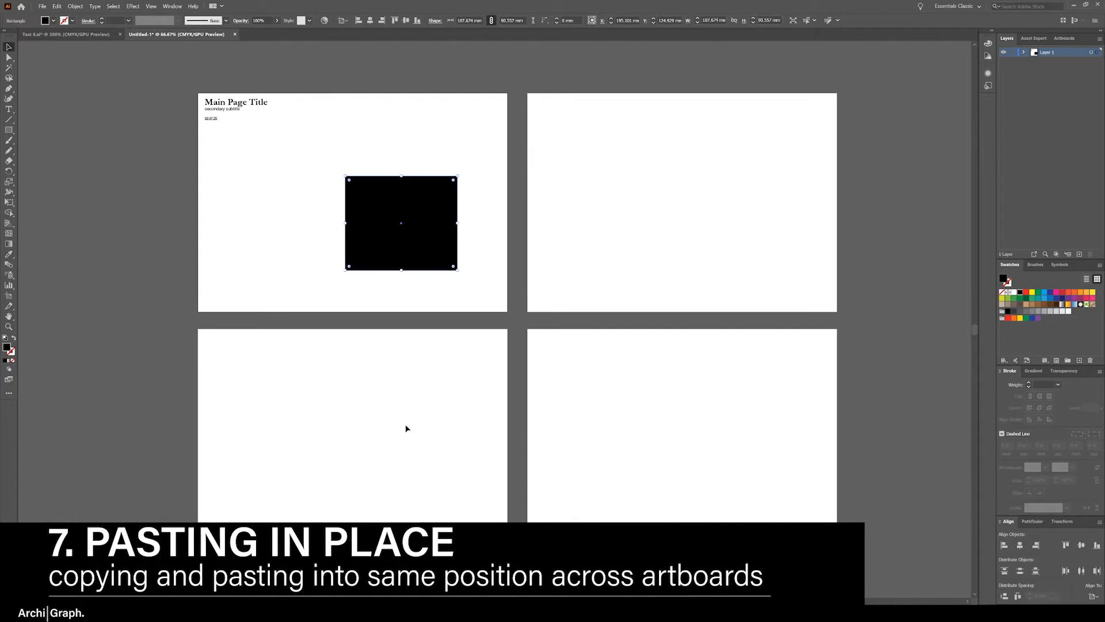
left_click(427, 280)
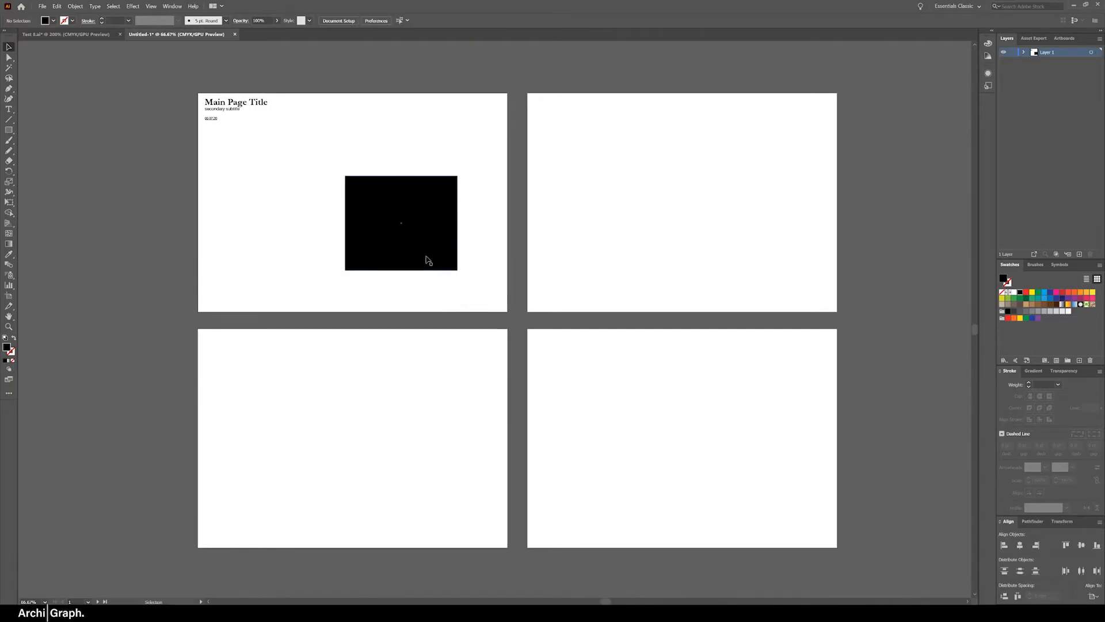
left_click(427, 254)
key("a")
left_click(423, 410)
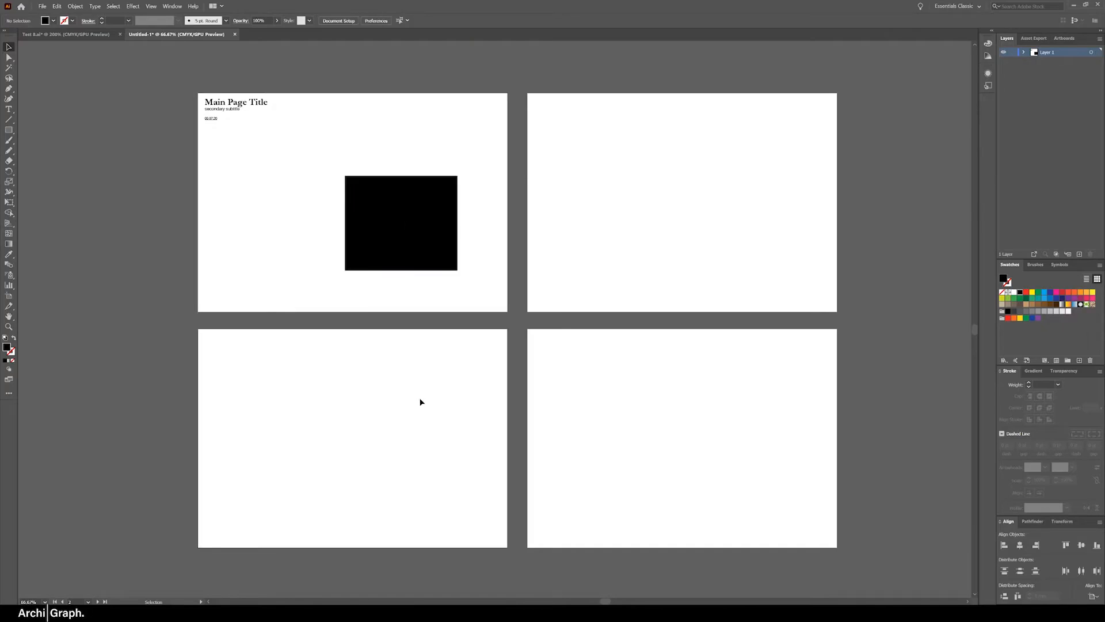
key("ctrl+shift+v")
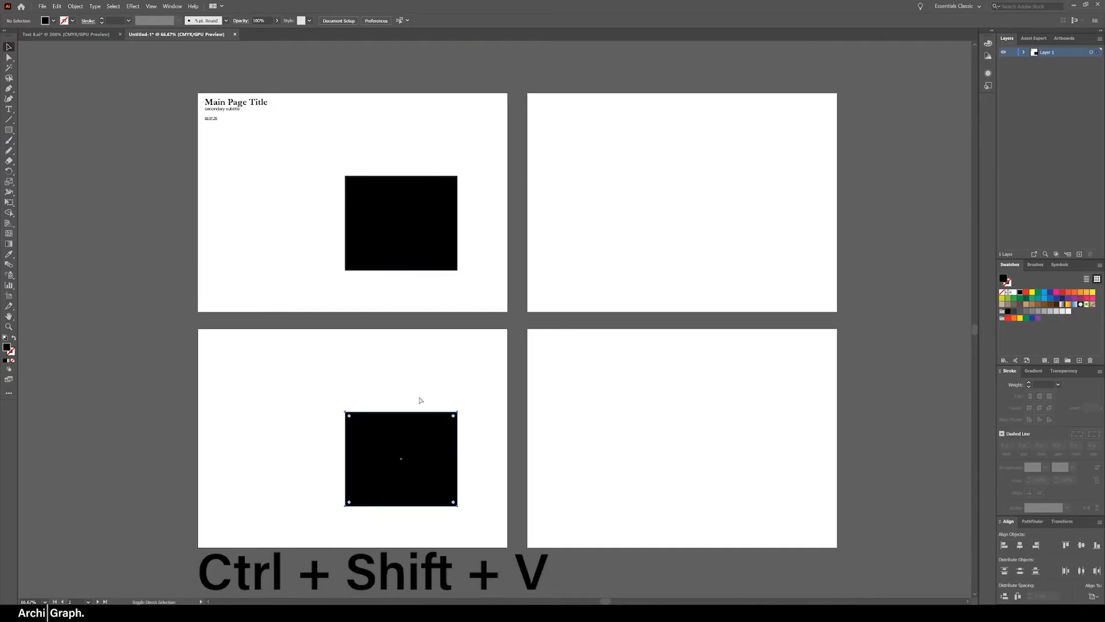
left_click(439, 114)
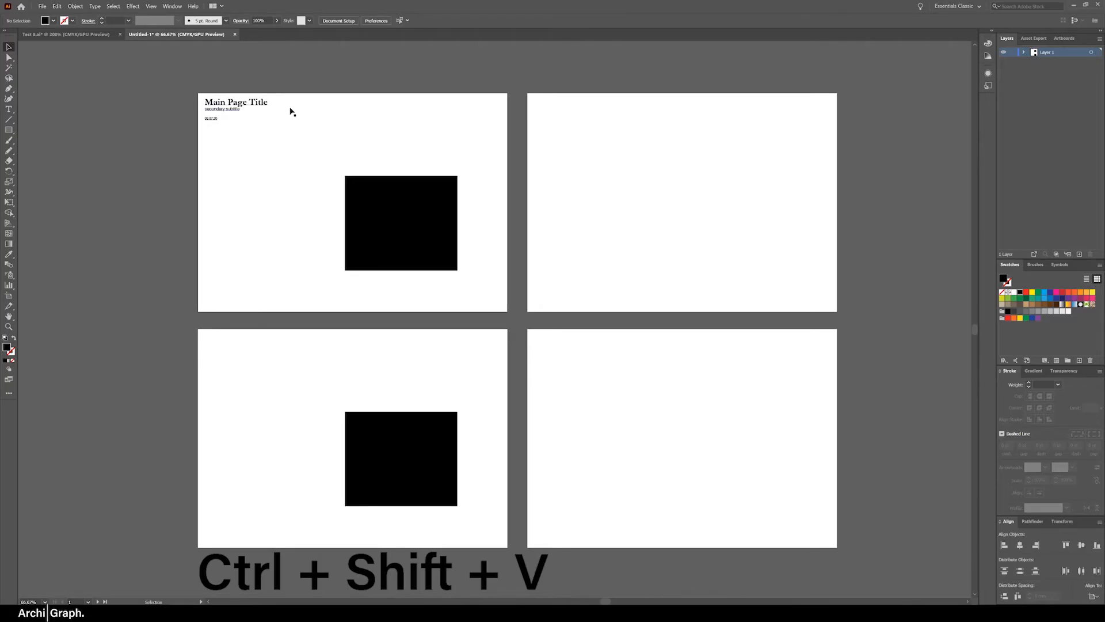
Copy the "Main Page Title" text block and paste it in the same position on all artboards
left_click(222, 109)
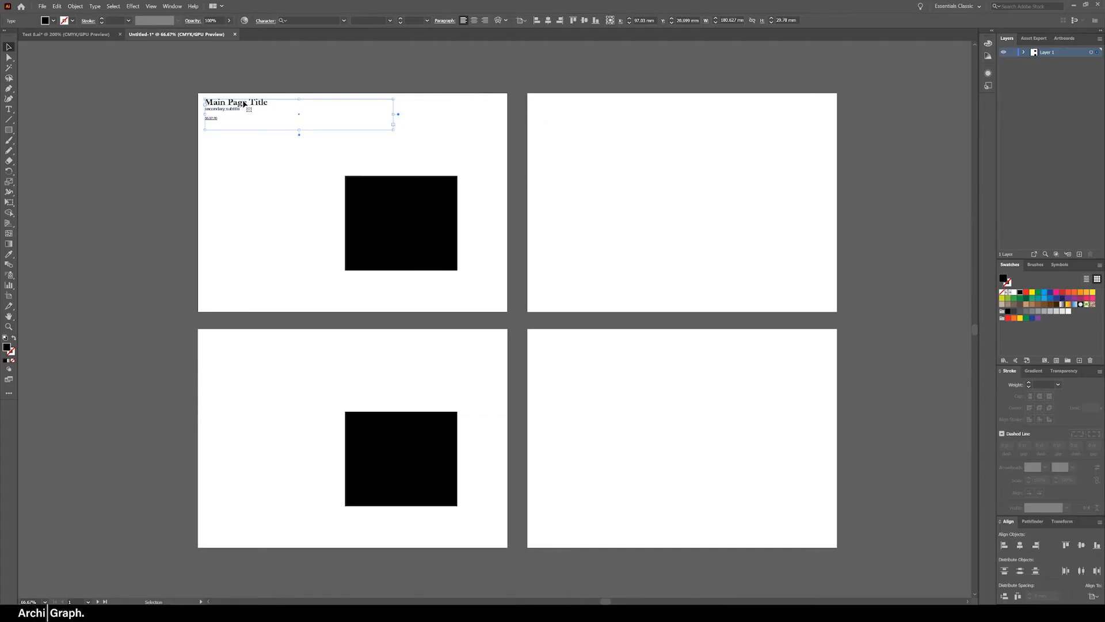
left_click(233, 185)
left_click(297, 366)
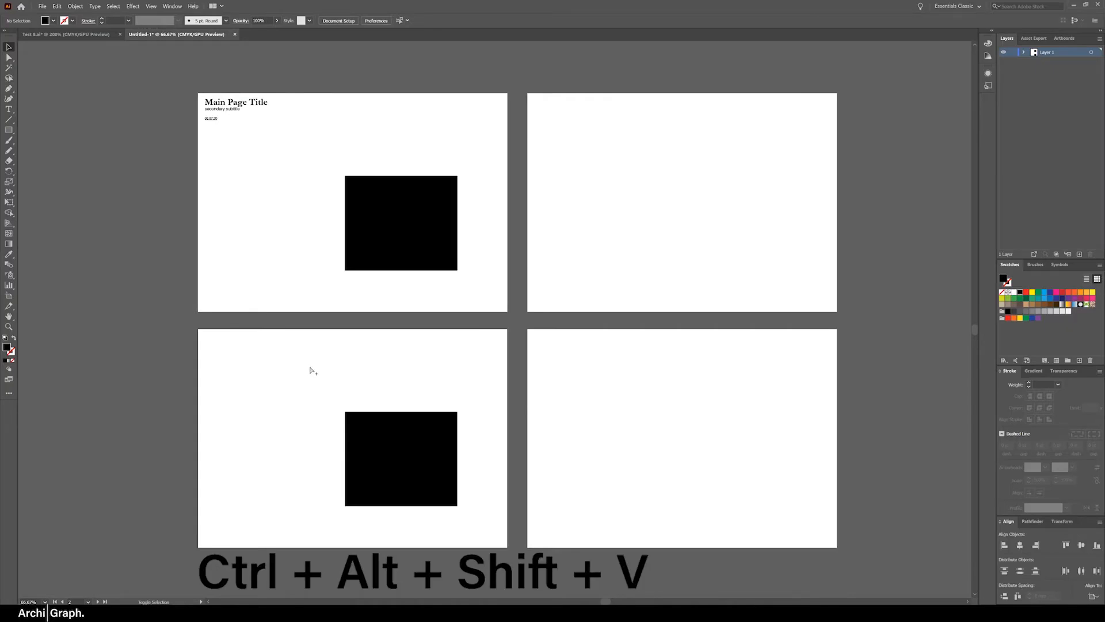
key("ctrl+alt+shift+v")
left_click(388, 123)
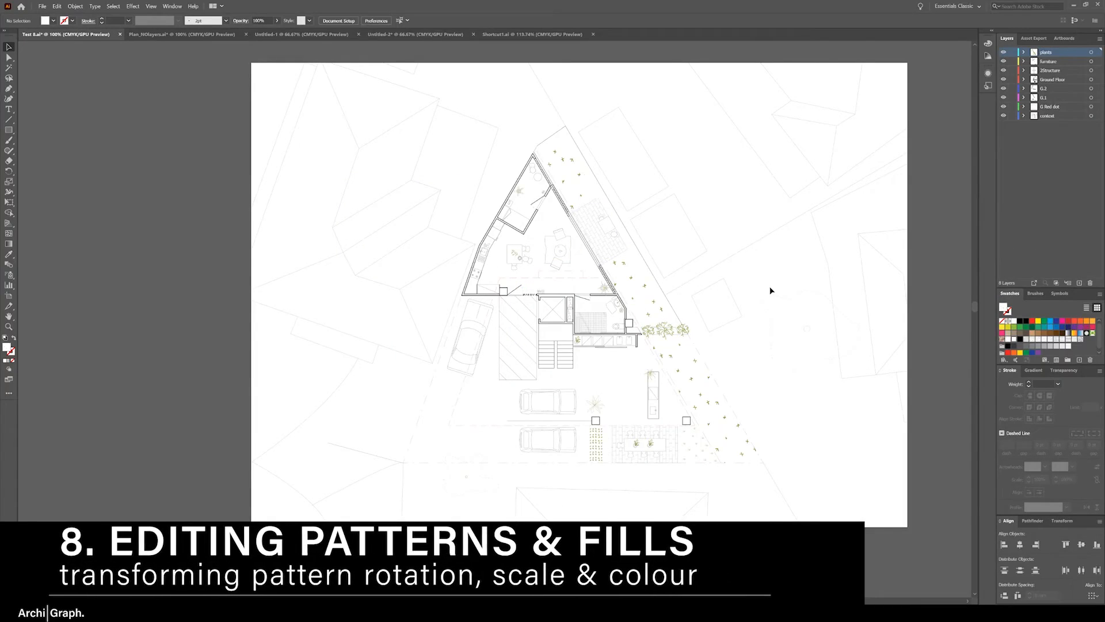
Uniformly scale only the pattern fill of the three planted strips along the site boundary, leaving the objects untransformed
left_click(582, 178)
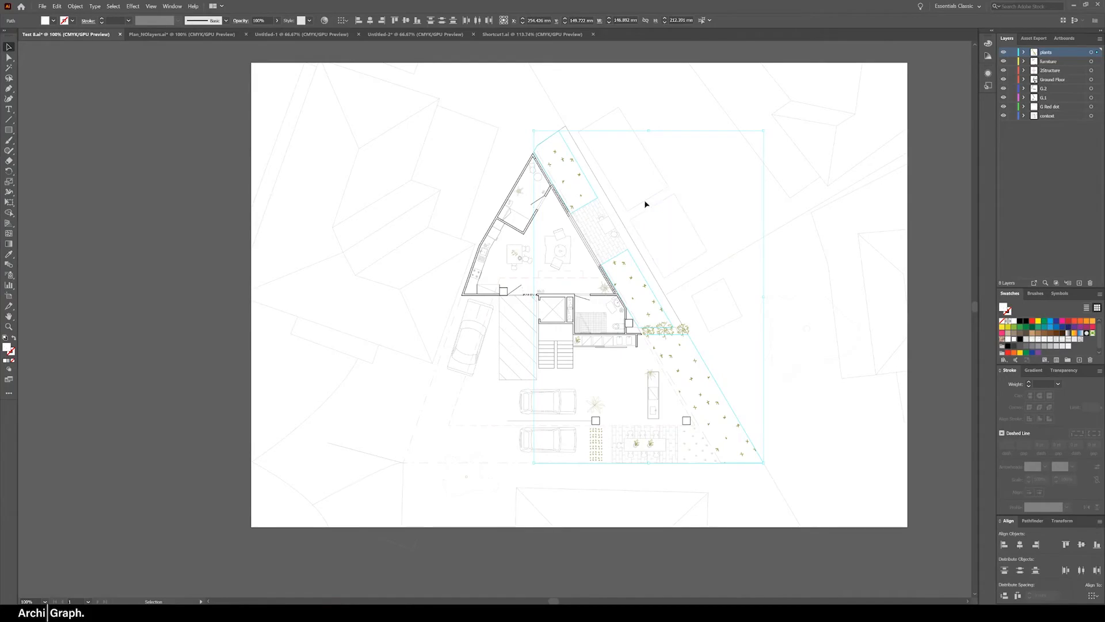
right_click(618, 209)
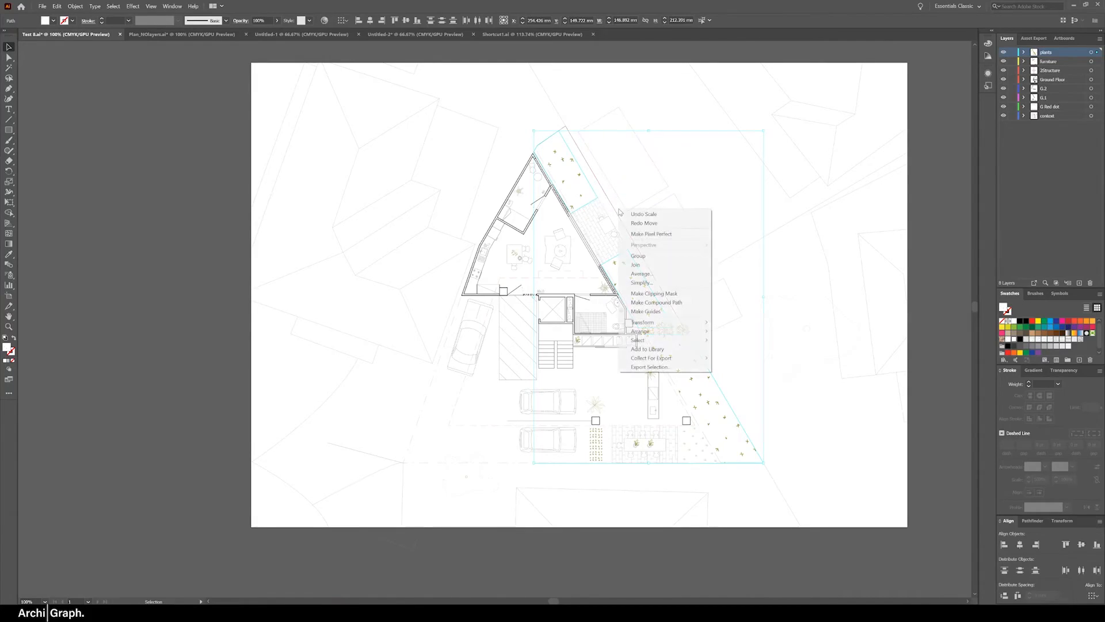
mouse_move(671, 323)
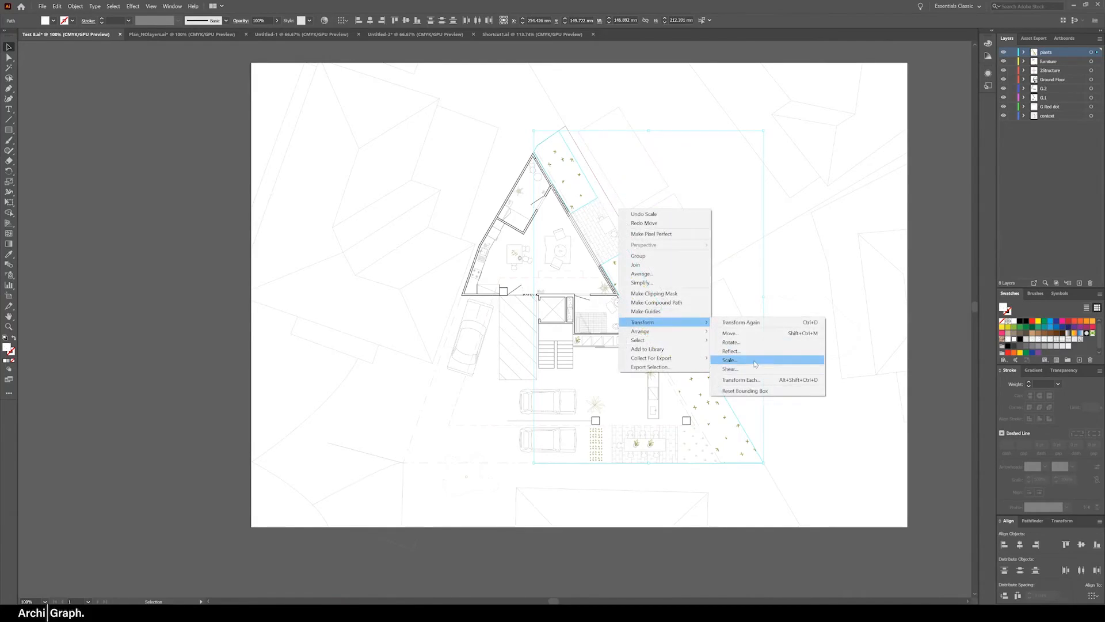
left_click(734, 360)
left_click_drag(450, 207, 391, 179)
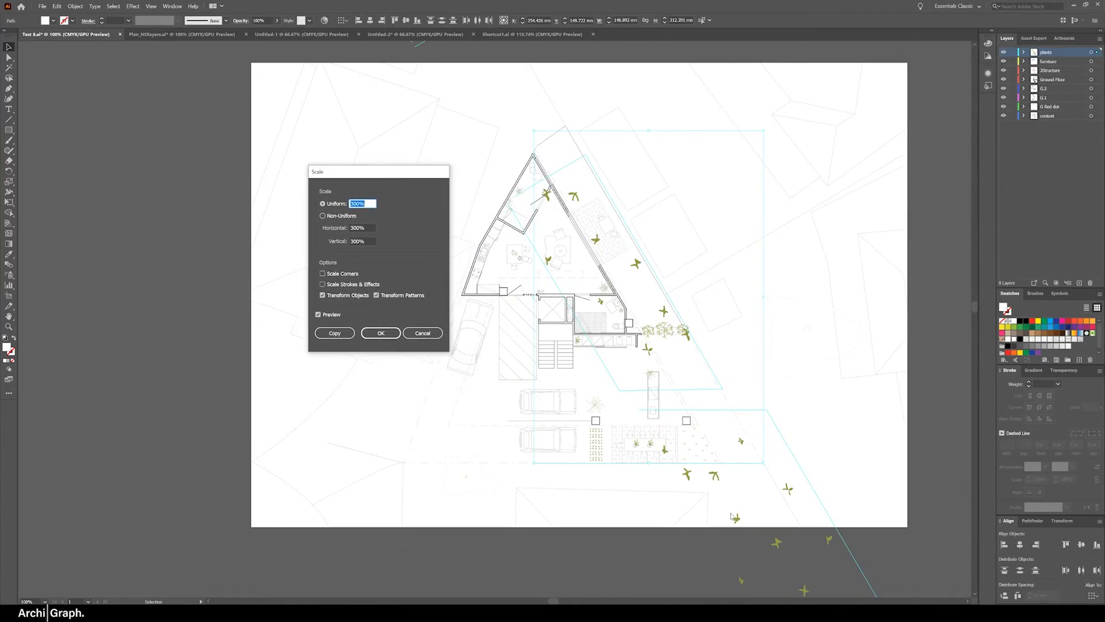
left_click(348, 296)
left_click(348, 296)
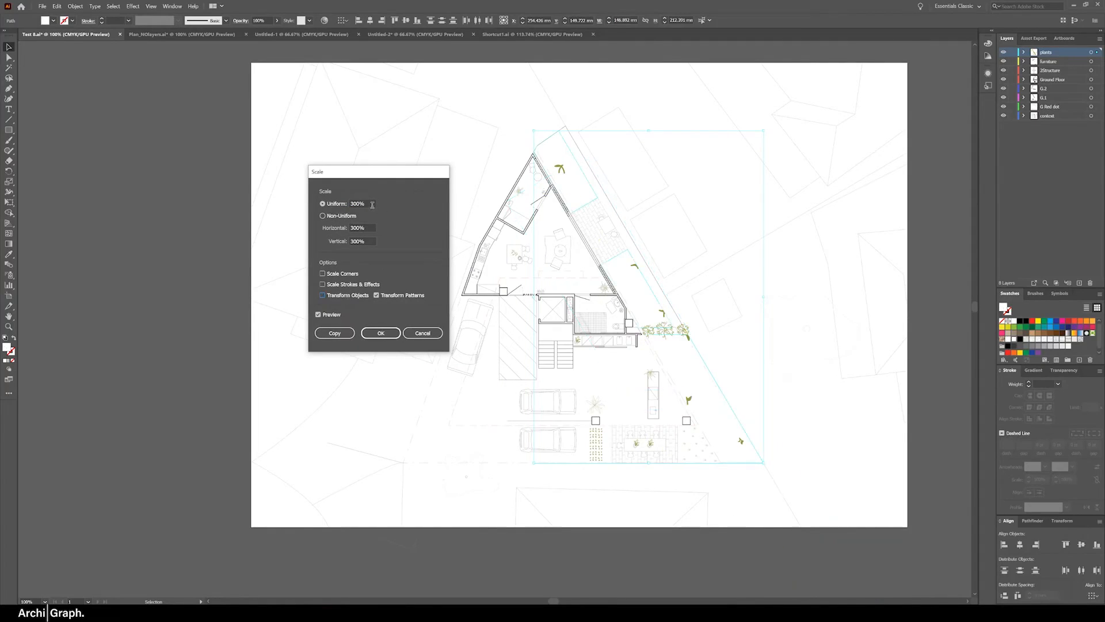
left_click_drag(373, 204, 345, 202)
type("300")
key("BackSpace")
key("Tab")
left_click(381, 333)
left_click(623, 207)
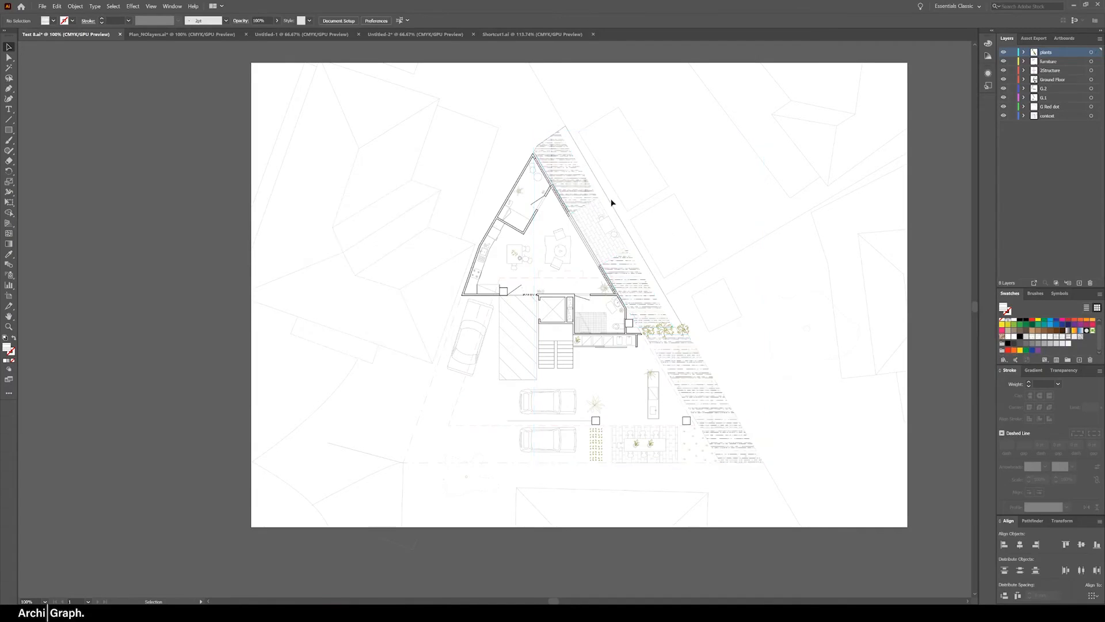
Fill the three boundary strips with the Diamond pattern from the Basic Graphics_Textures swatch library
left_click(574, 184)
left_click(622, 292, "shift")
left_click(685, 357, "shift")
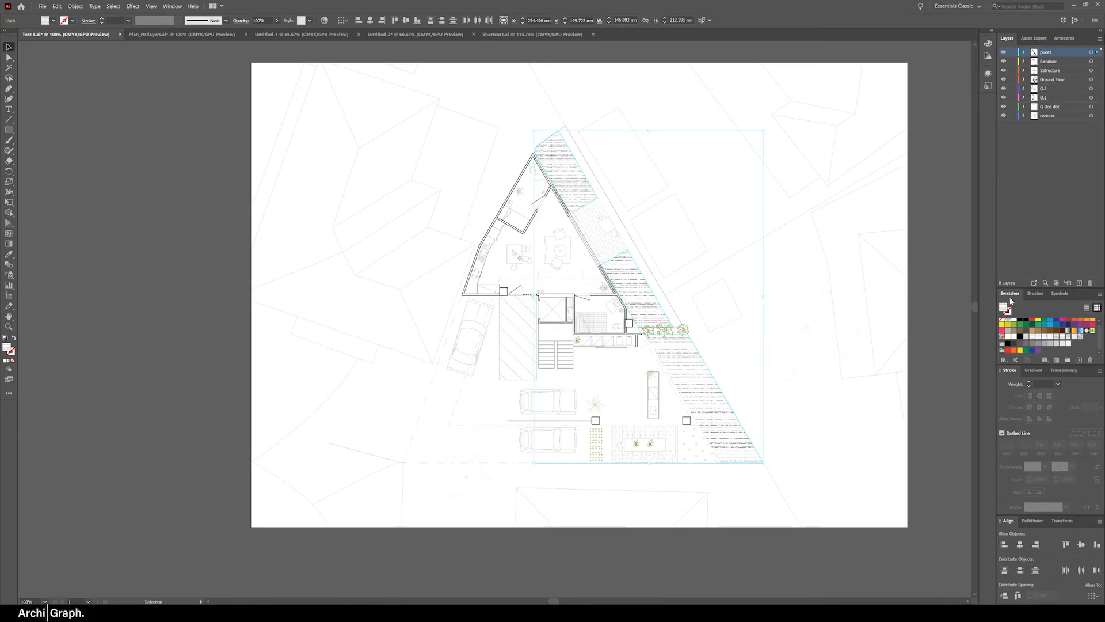
left_click(1004, 361)
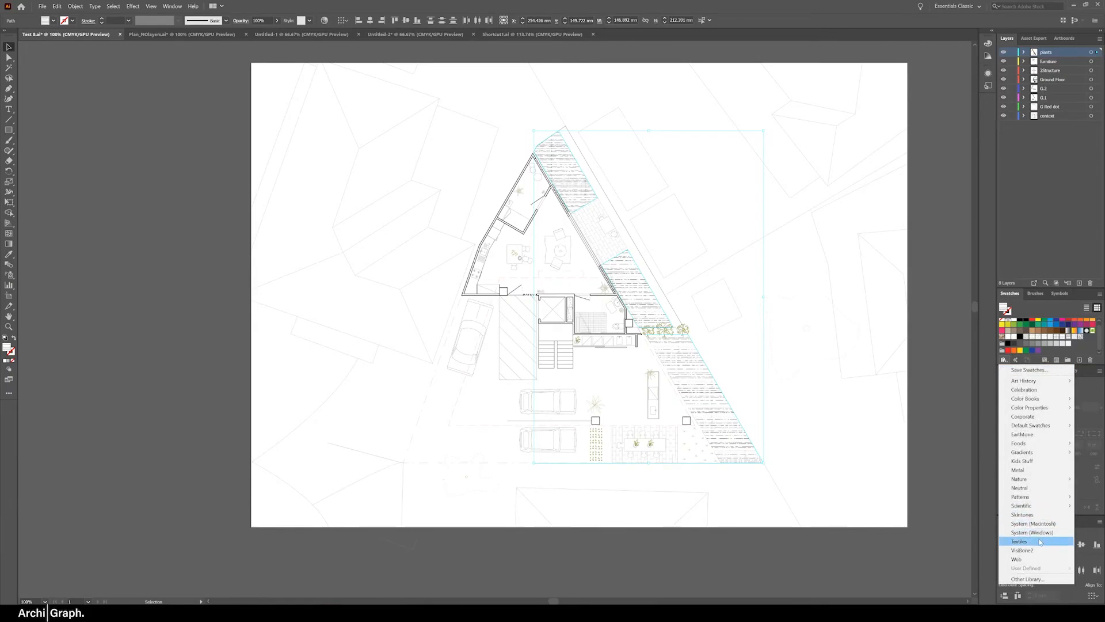
mouse_move(1020, 497)
mouse_move(971, 499)
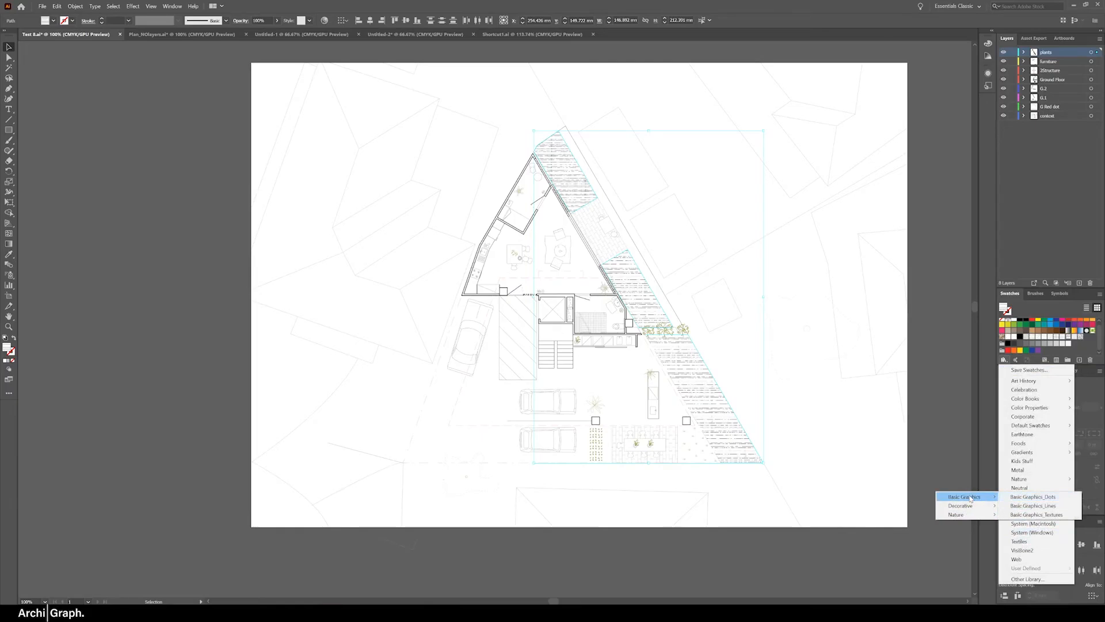
left_click(1037, 517)
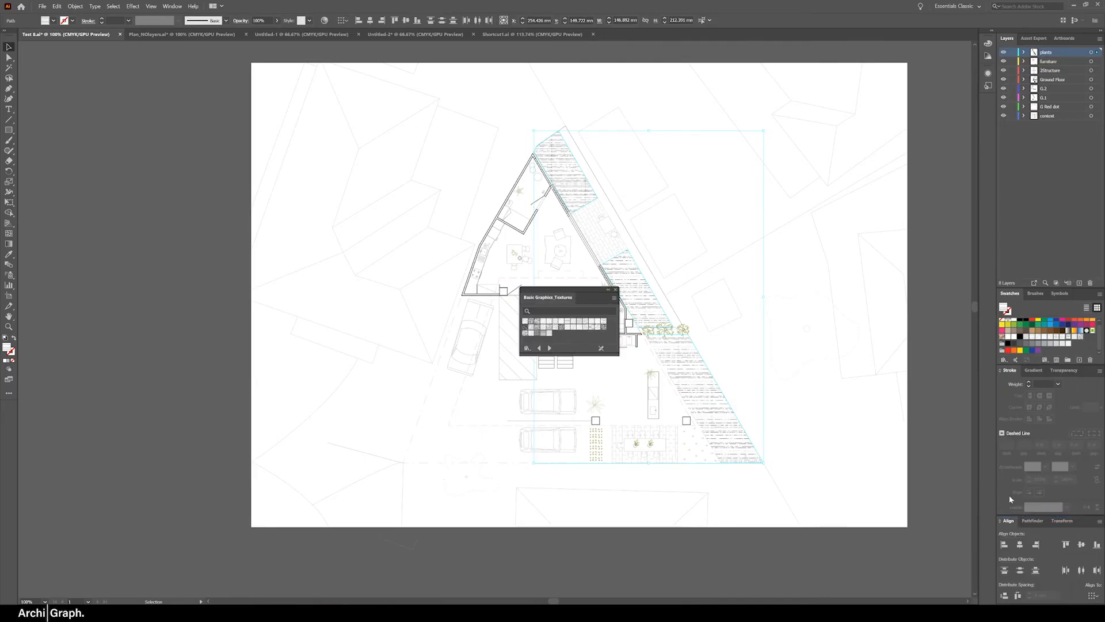
left_click_drag(579, 289, 859, 249)
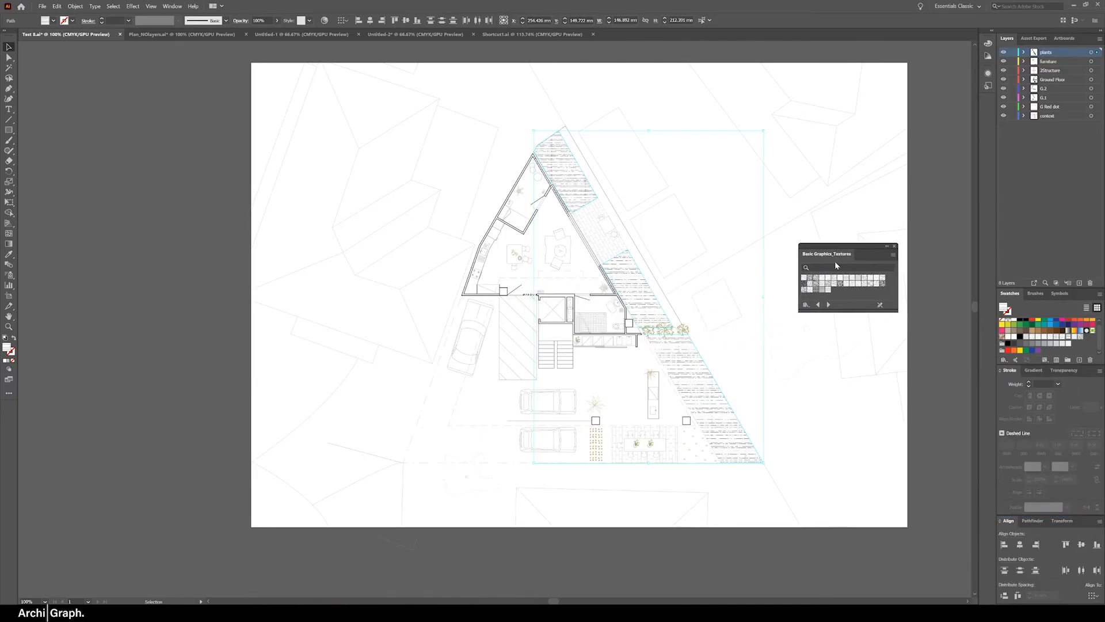
left_click(860, 279)
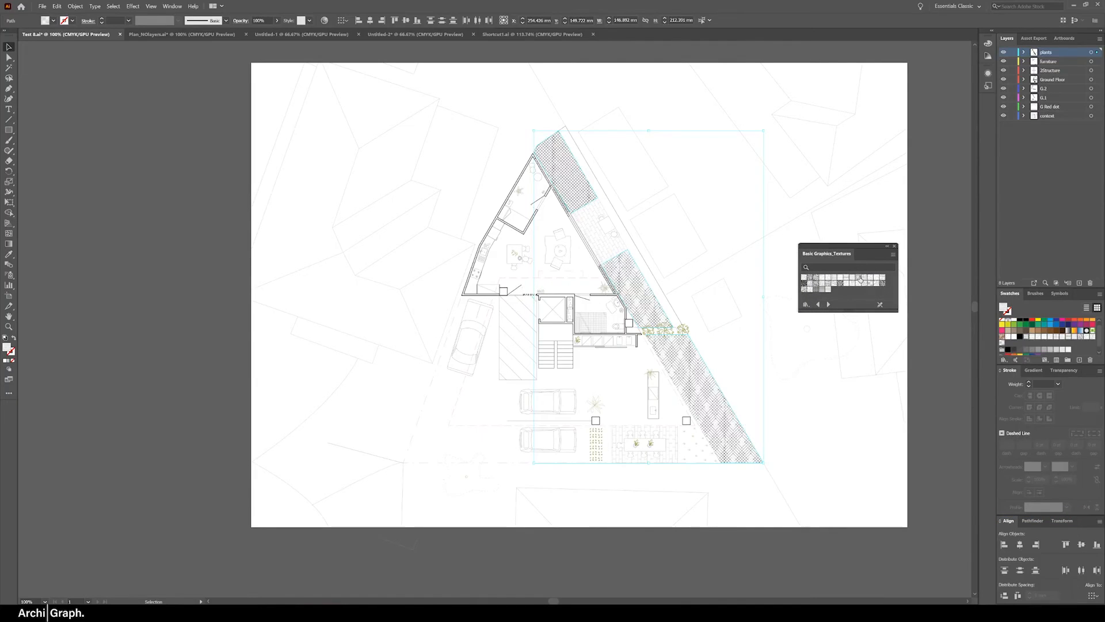
Rotate only the strips' pattern fill by 347° to align it with the strip edges, leaving the objects untransformed
scroll(654, 270, "up", 1)
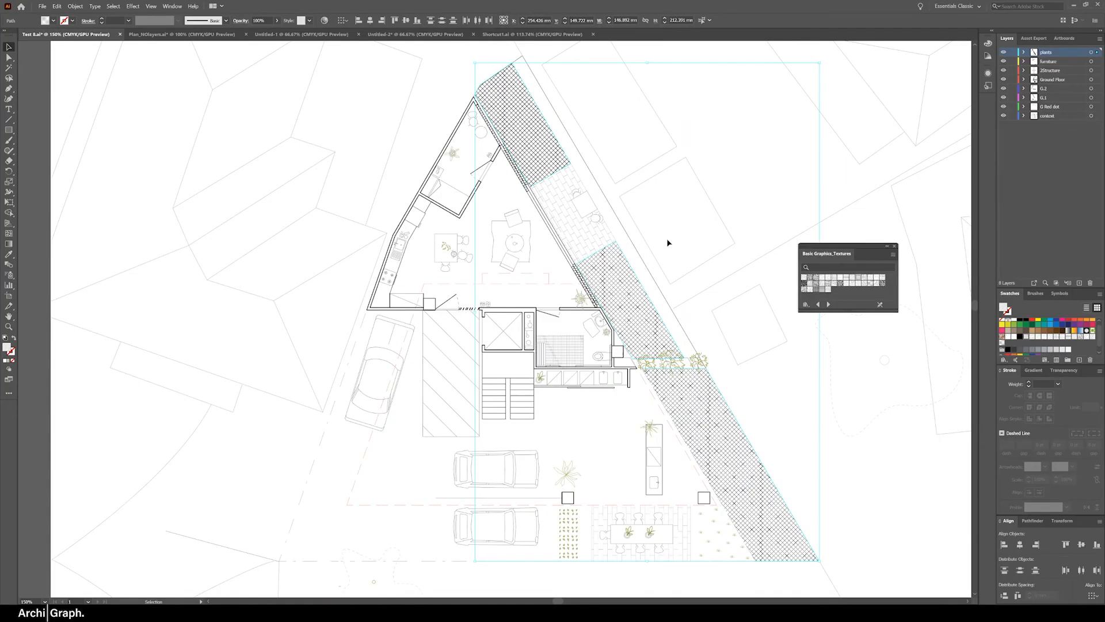
right_click(667, 275)
mouse_move(704, 388)
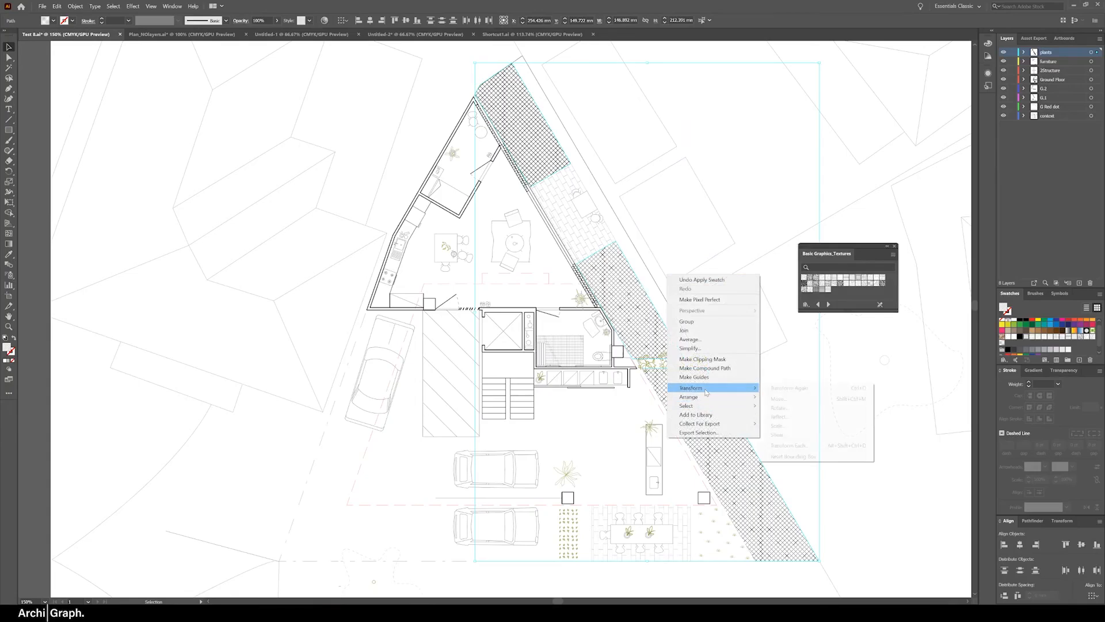
left_click(830, 408)
left_click_drag(573, 257, 763, 200)
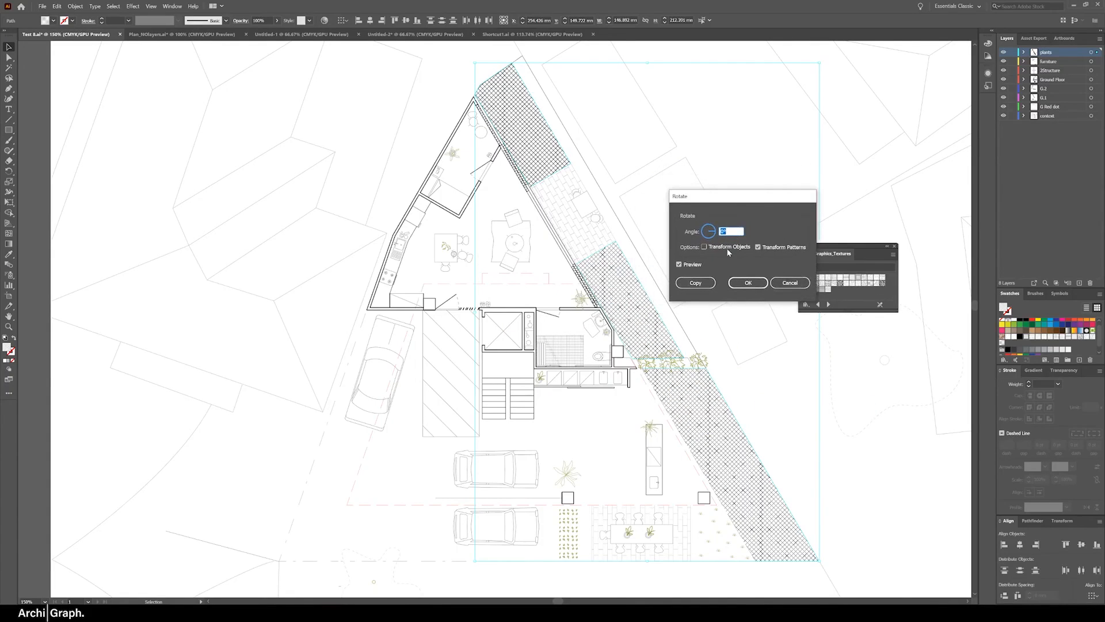
left_click(712, 240)
left_click_drag(712, 236, 715, 235)
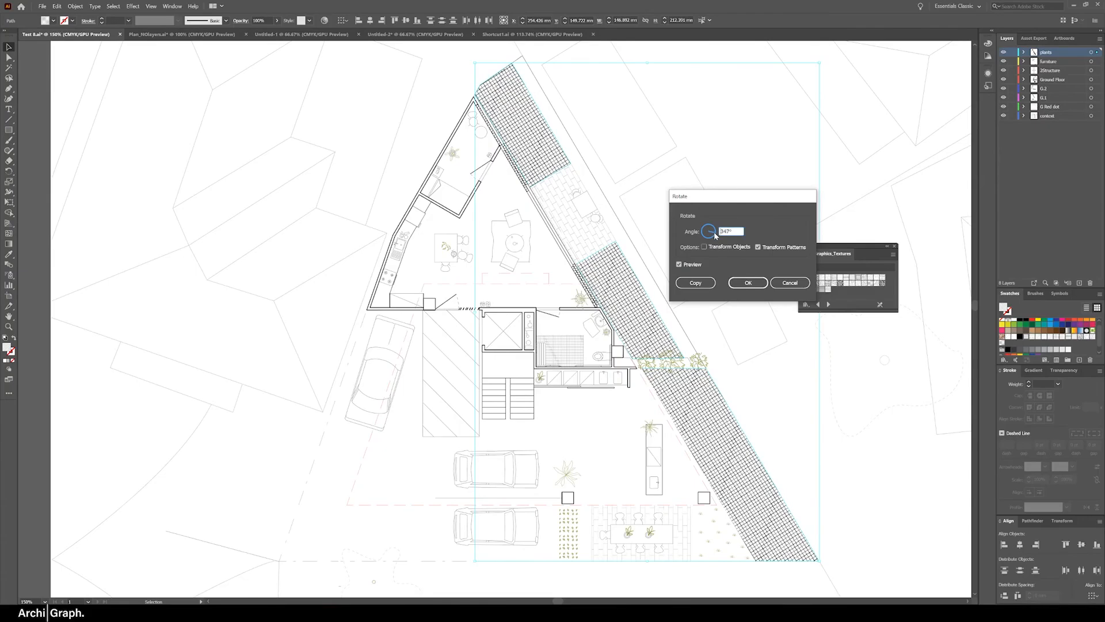
left_click(749, 282)
Examine the rotated grid pattern in the boundary strips up close and across the whole plan
scroll(751, 197, "down", 1)
left_click(598, 167)
left_click(720, 354, "shift")
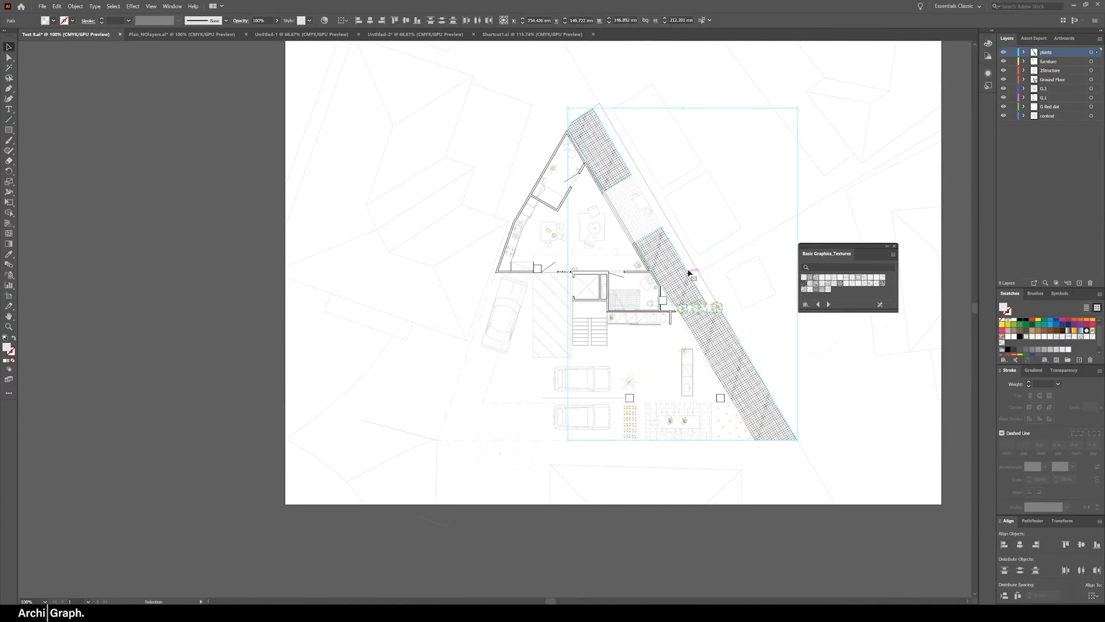
scroll(667, 262, "up", 5)
scroll(631, 314, "down", 4)
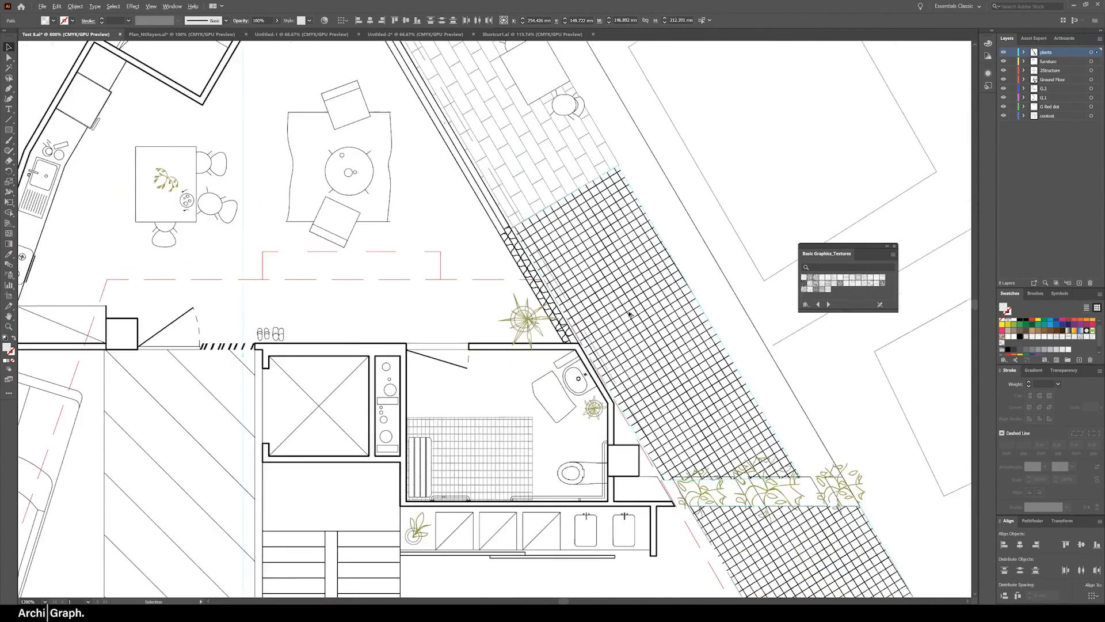
scroll(631, 314, "down", 2)
scroll(627, 306, "up", 1)
scroll(627, 306, "down", 1)
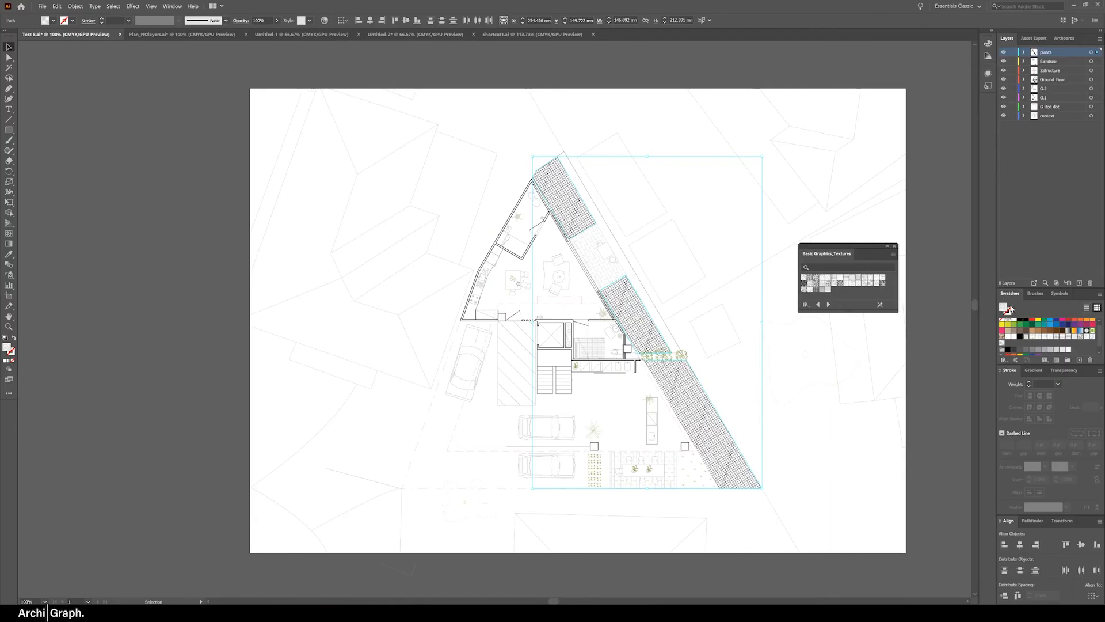
Open the Diamond pattern swatch for editing and set the stroke weight of all its lines to 0.05 pt
double_click(1027, 339)
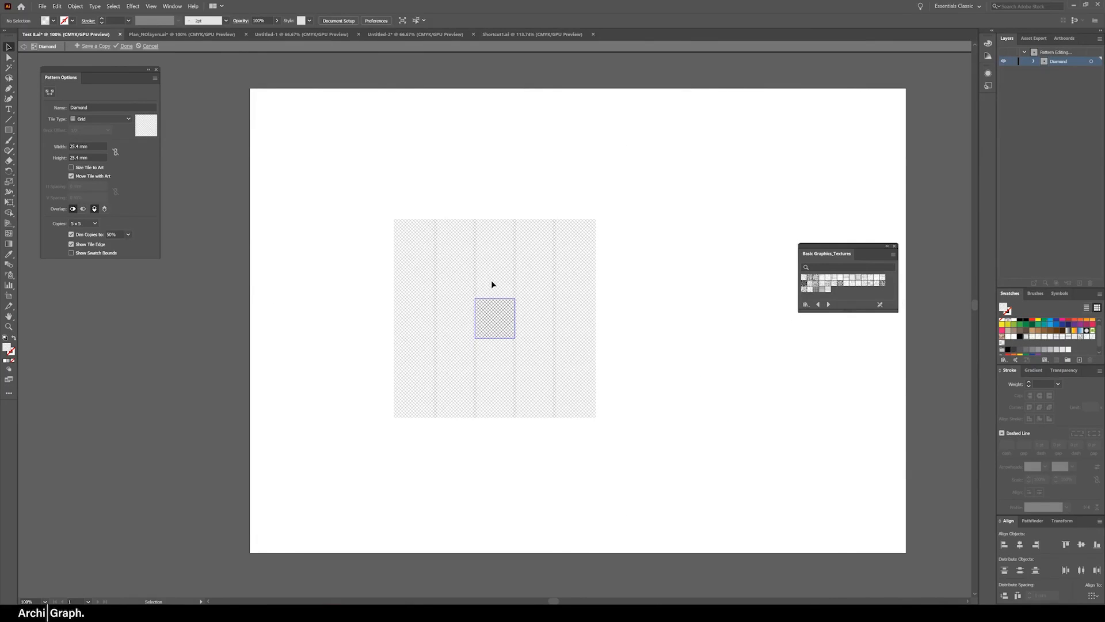
key("ctrl+a")
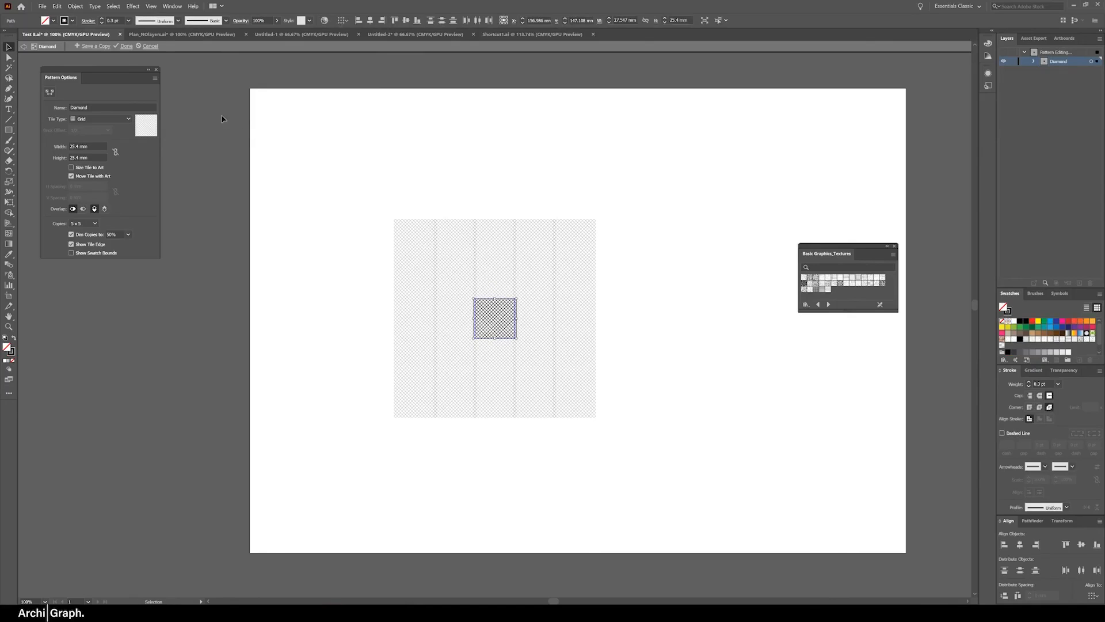
left_click(111, 21)
key("BackSpace")
Recolor all the Diamond pattern's lines light grey and exit pattern editing with the change applied
left_click(71, 20)
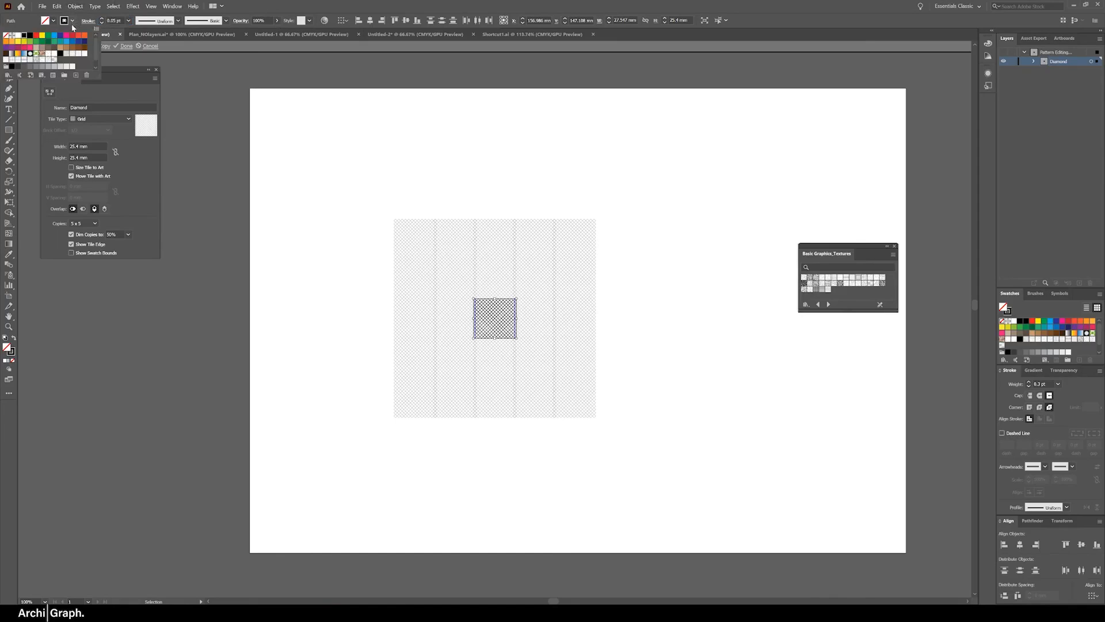
left_click(49, 67)
left_click(504, 159)
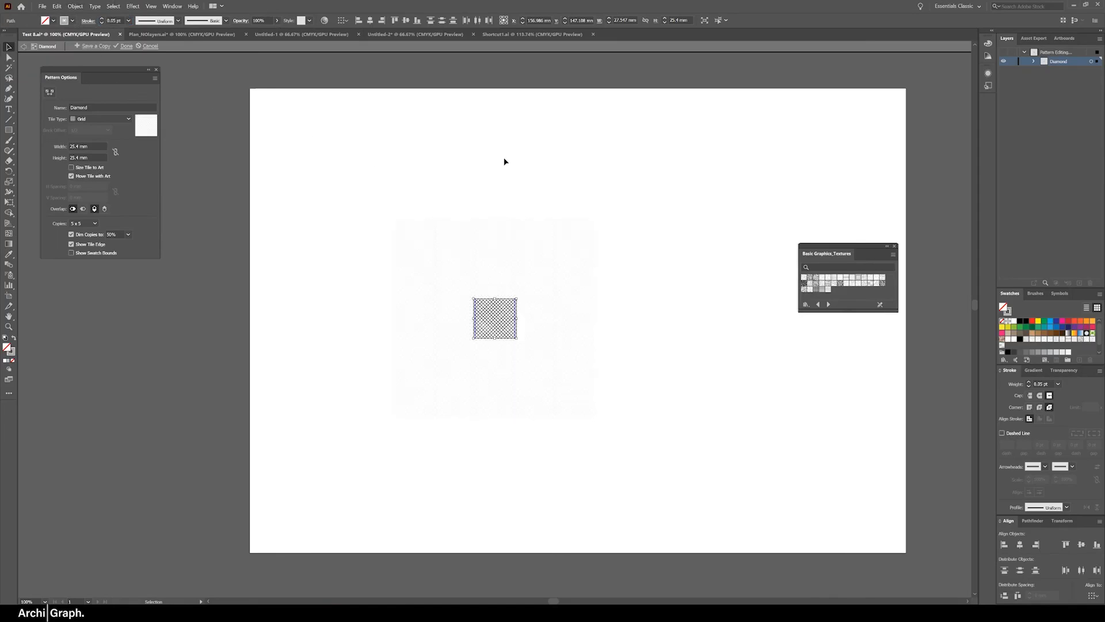
left_click(507, 183)
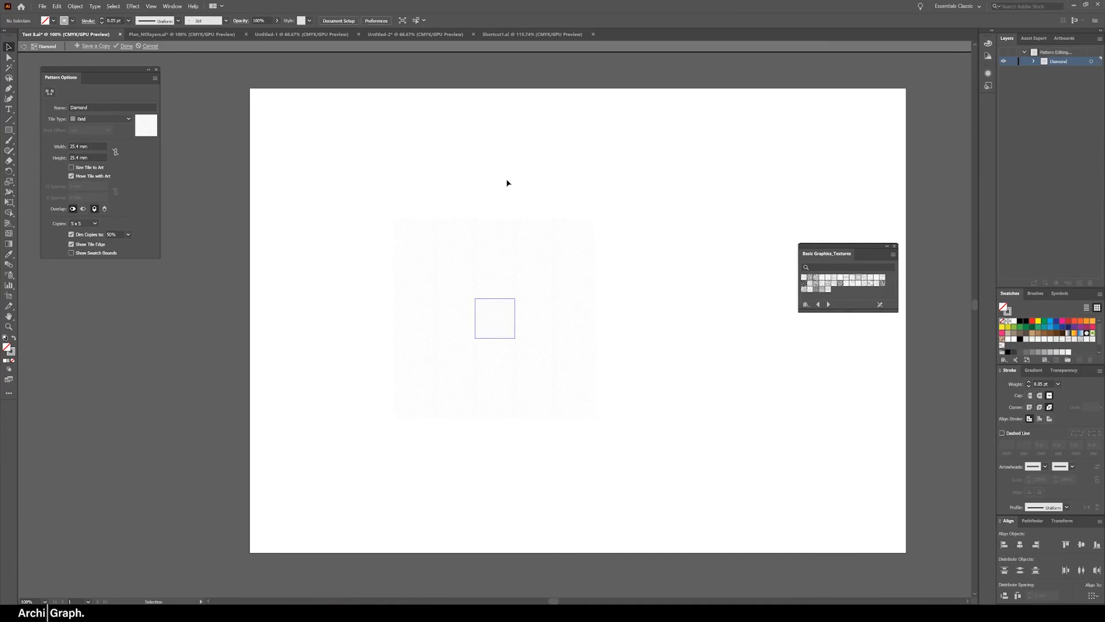
key("Escape")
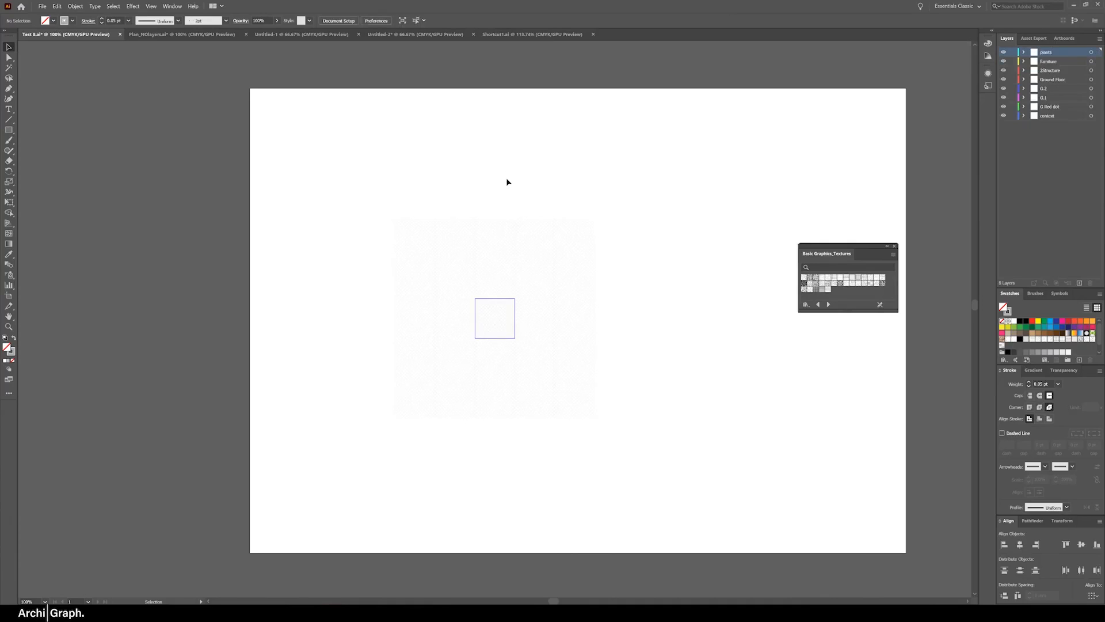
scroll(649, 309, "up", 2)
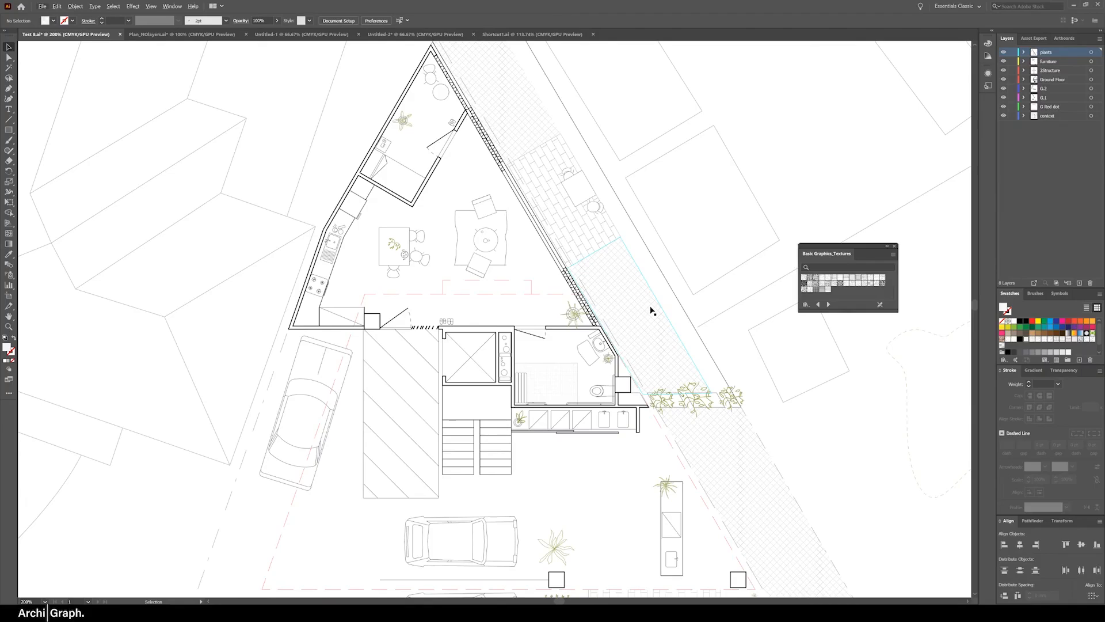